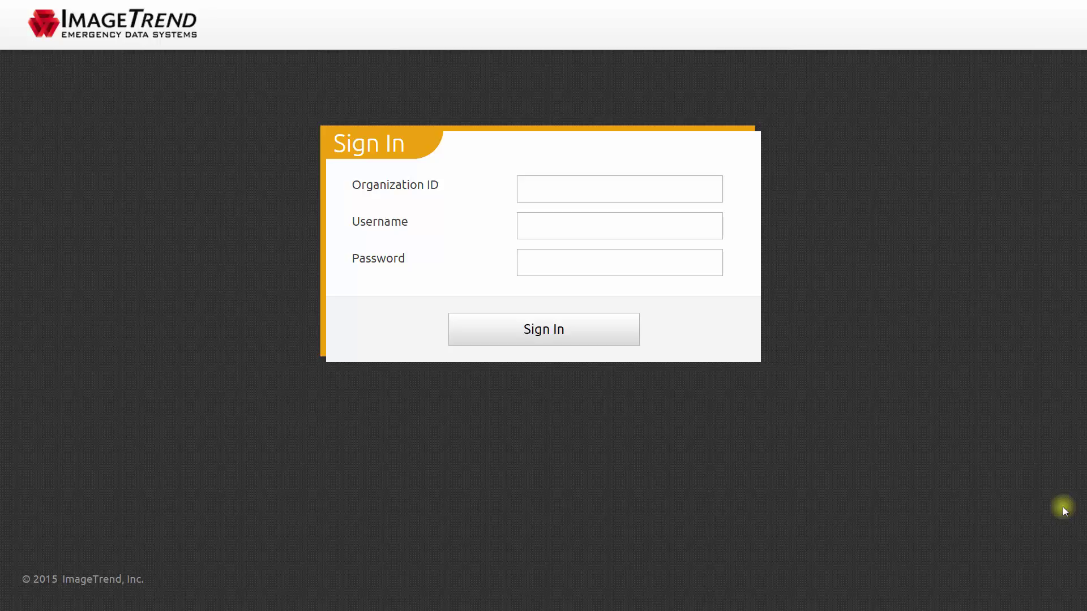
# Step: Sign in to ImageTrend Elite with organization ID oregon, the guest username and the account password
pyautogui.write('oregon')
pyautogui.press('Tab')
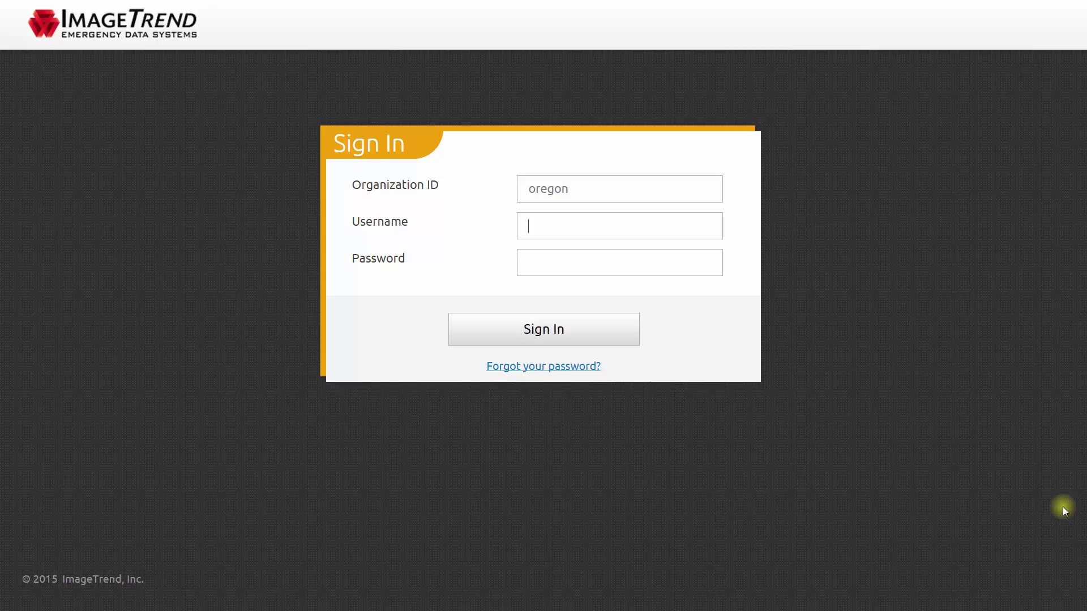
pyautogui.write('guest')
pyautogui.press('Tab')
pyautogui.write('*******')
pyautogui.click(625, 332)
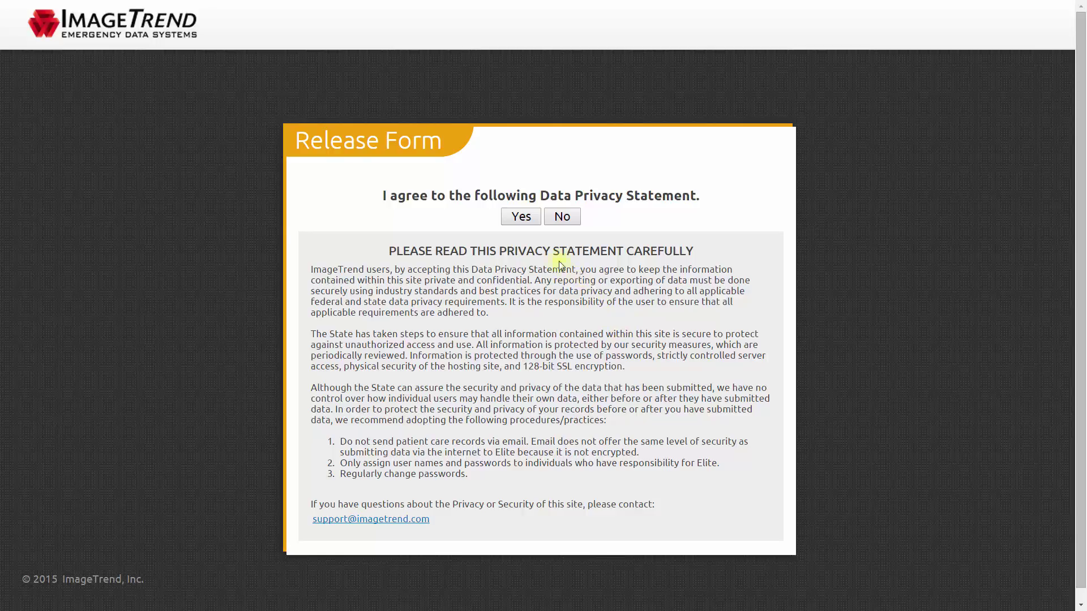
# Step: Accept the Data Privacy Statement on the Release Form
pyautogui.click(521, 217)
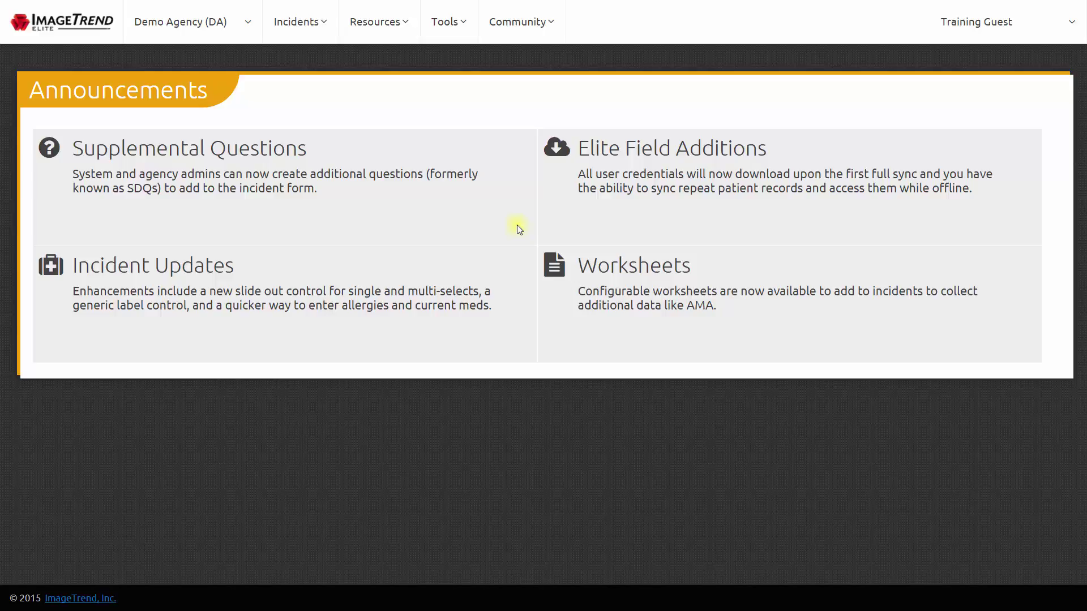
# Step: Go to Elite Field Login from the Incidents menu
pyautogui.click(306, 39)
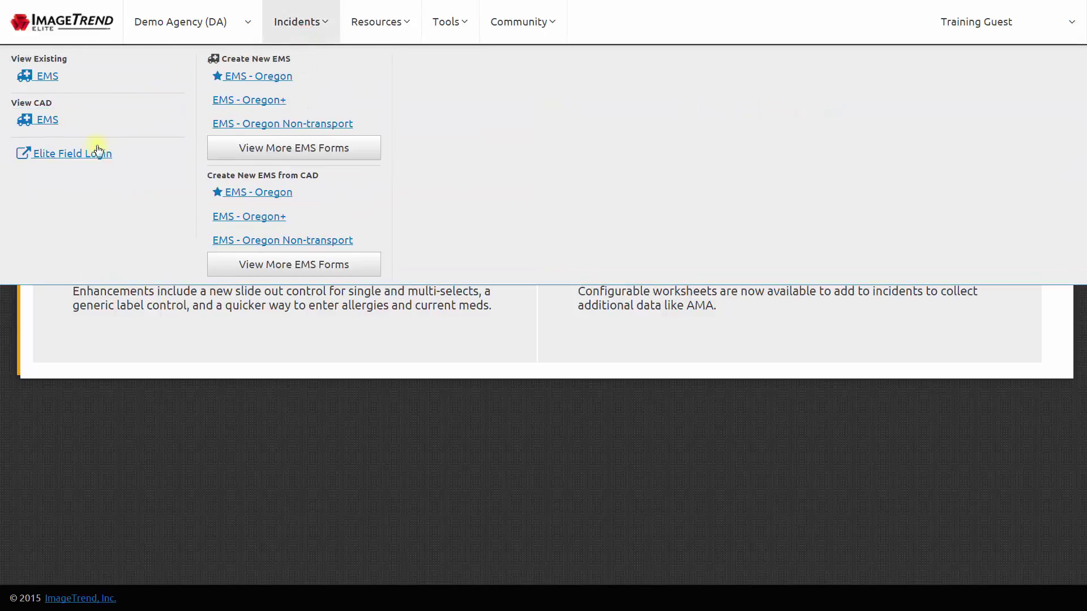
pyautogui.click(128, 161)
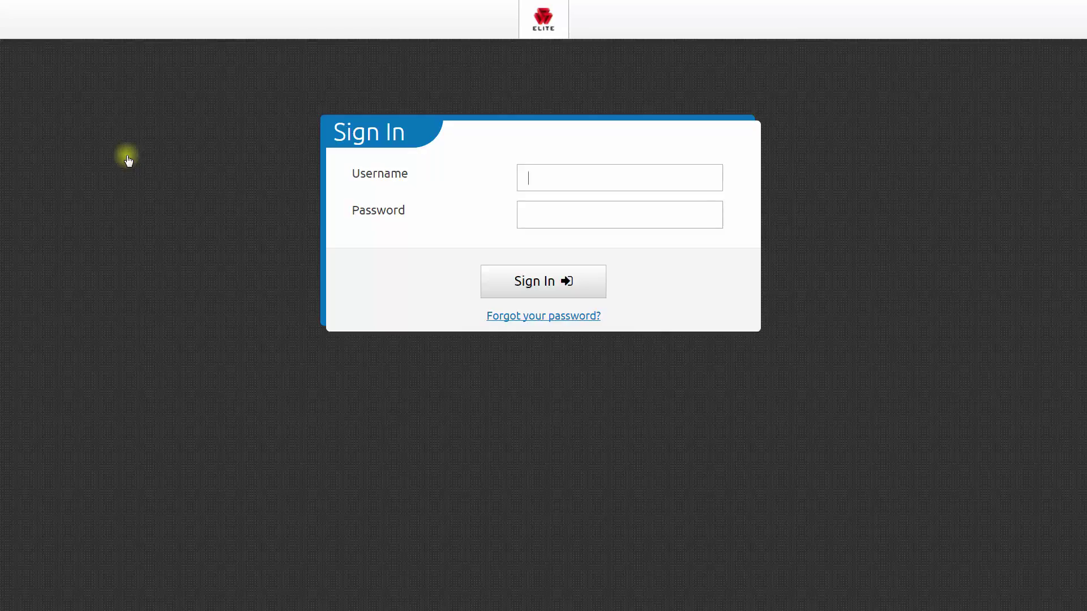
# Step: Sign in to Elite Field with the guest username and its password
pyautogui.press('Tab')
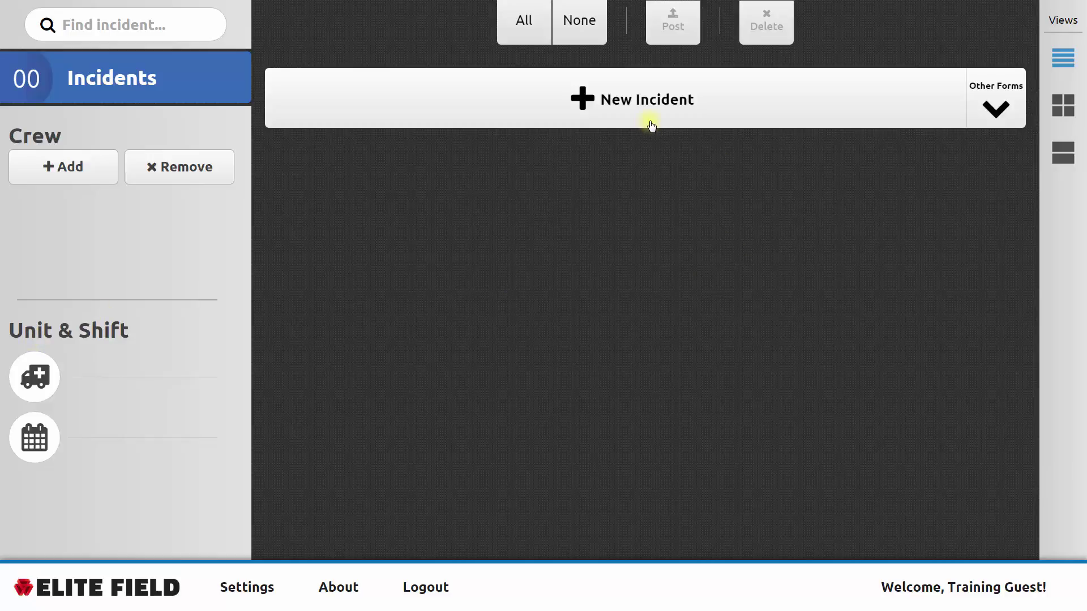
# Step: Start a new incident report from the incident form templates
pyautogui.click(993, 118)
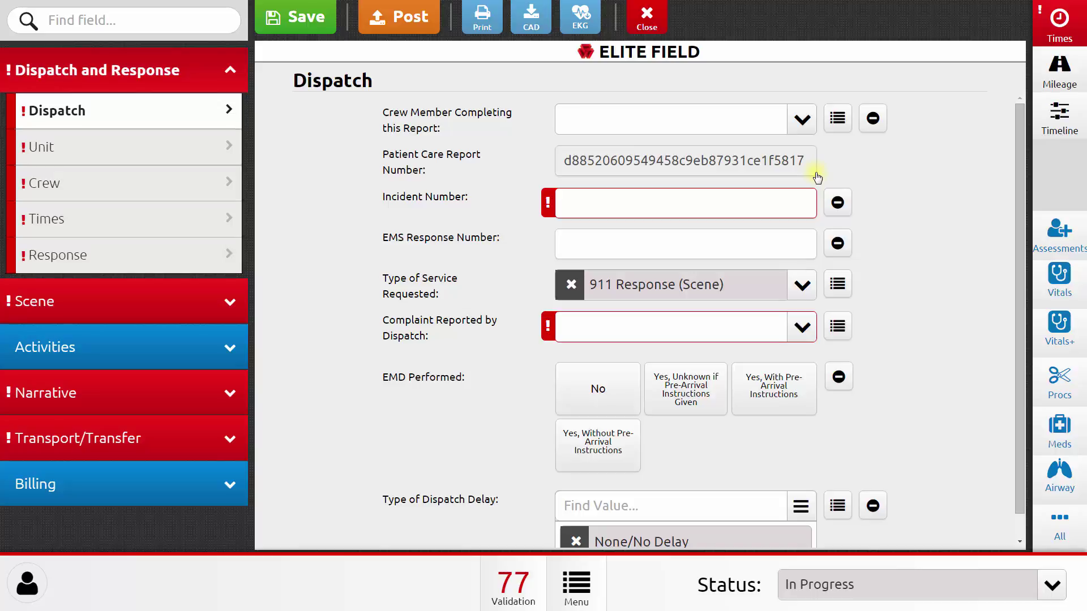
# Step: Enter training1 as the Incident Number on the Dispatch form
pyautogui.click(702, 208)
pyautogui.moveTo(551, 210)
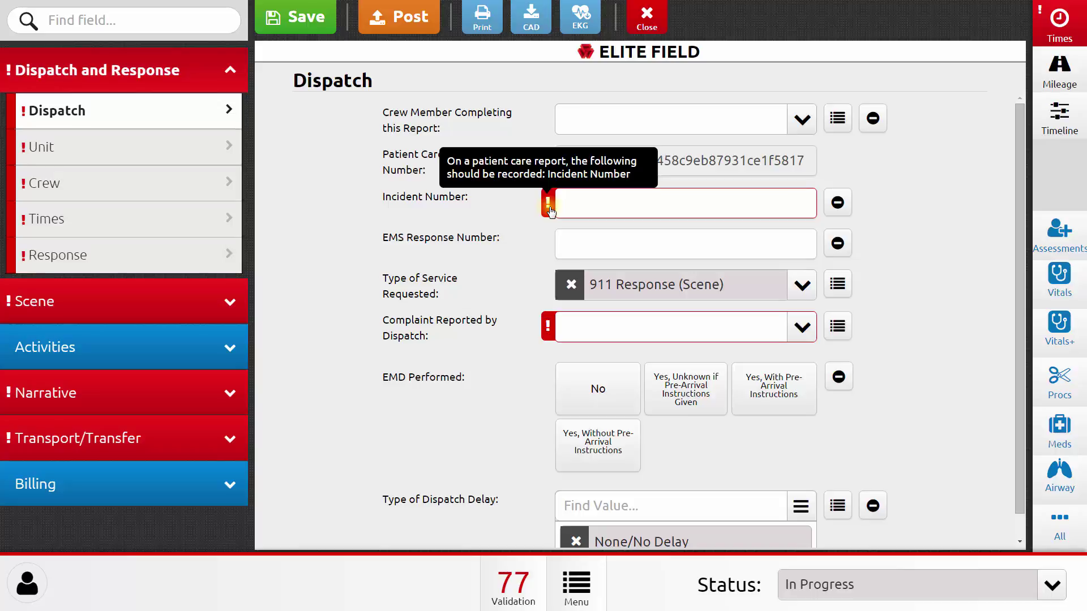
pyautogui.click(584, 201)
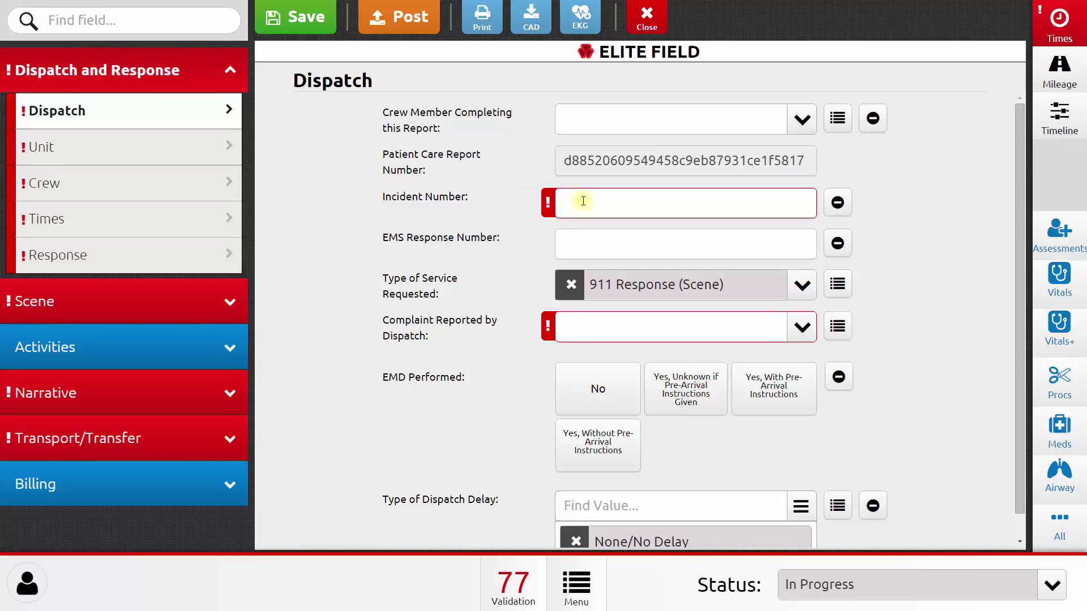
pyautogui.write('training1')
pyautogui.press('Tab')
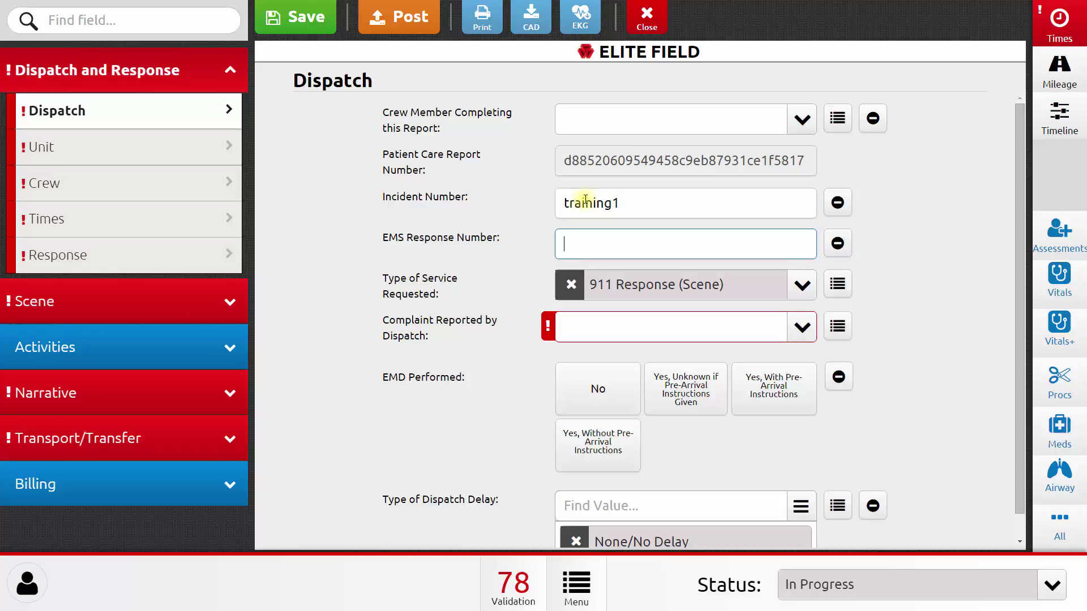
# Step: Record Vehicle 1, call sign OR Unit 1, Ground Transport, ALS-AEMT care, and first unit on scene Yes
pyautogui.click(205, 160)
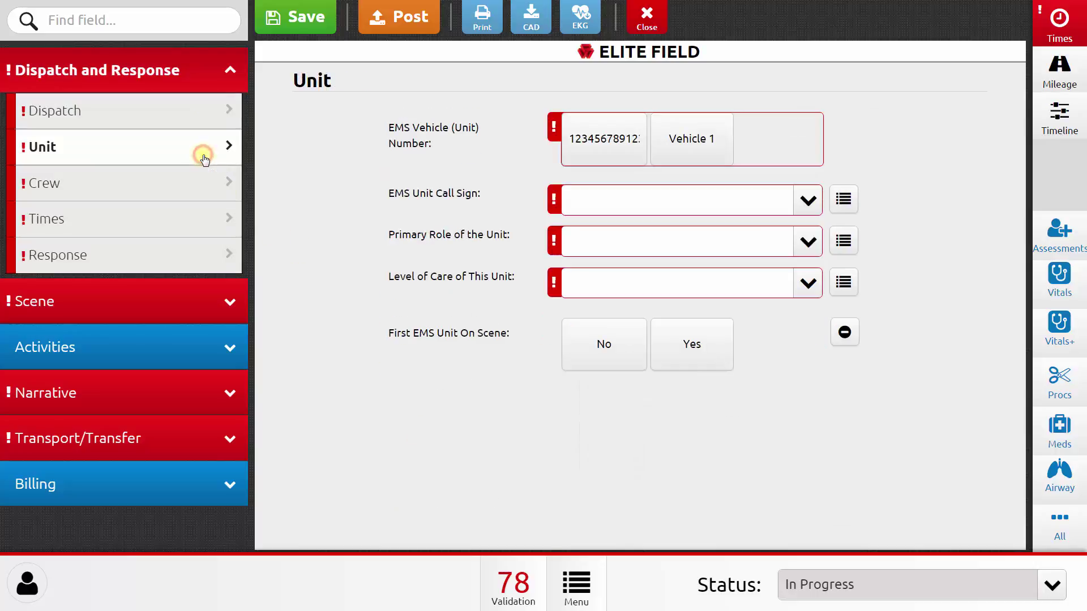
pyautogui.click(703, 150)
pyautogui.click(805, 202)
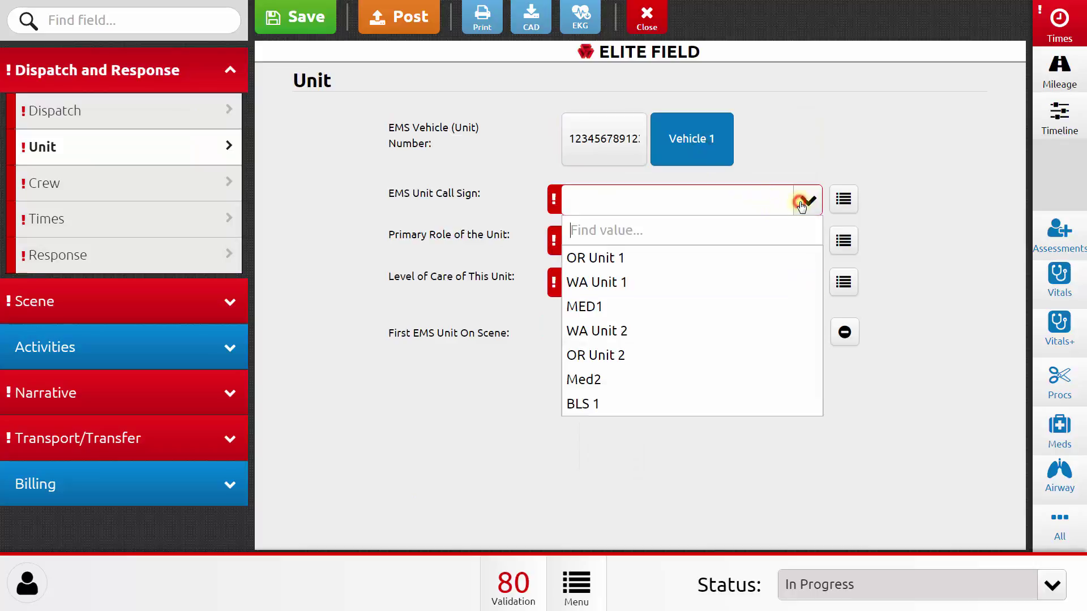
pyautogui.click(718, 256)
pyautogui.click(718, 245)
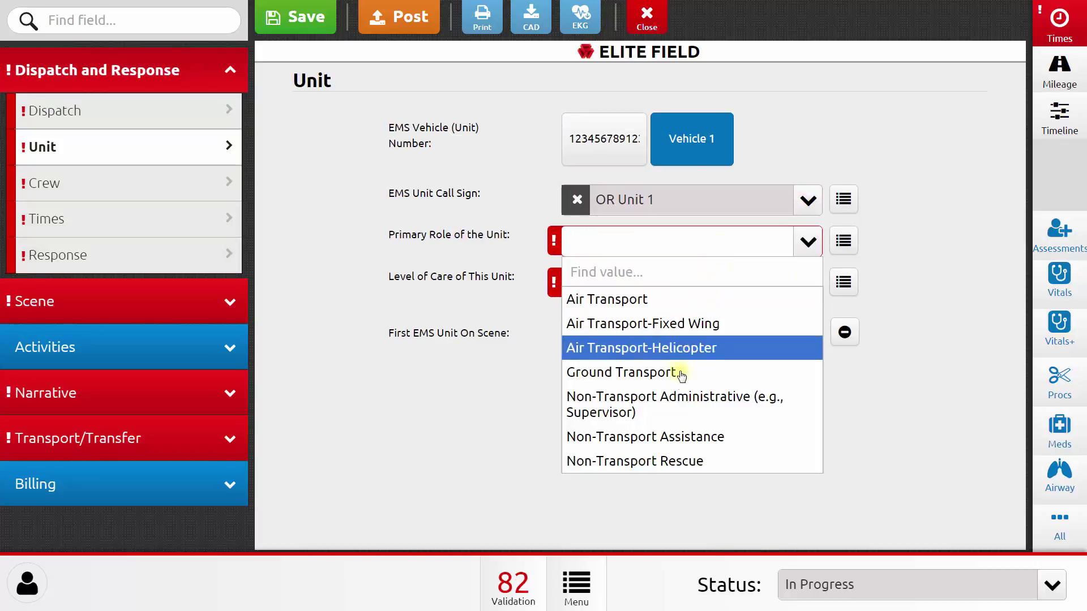
pyautogui.click(679, 376)
pyautogui.click(708, 296)
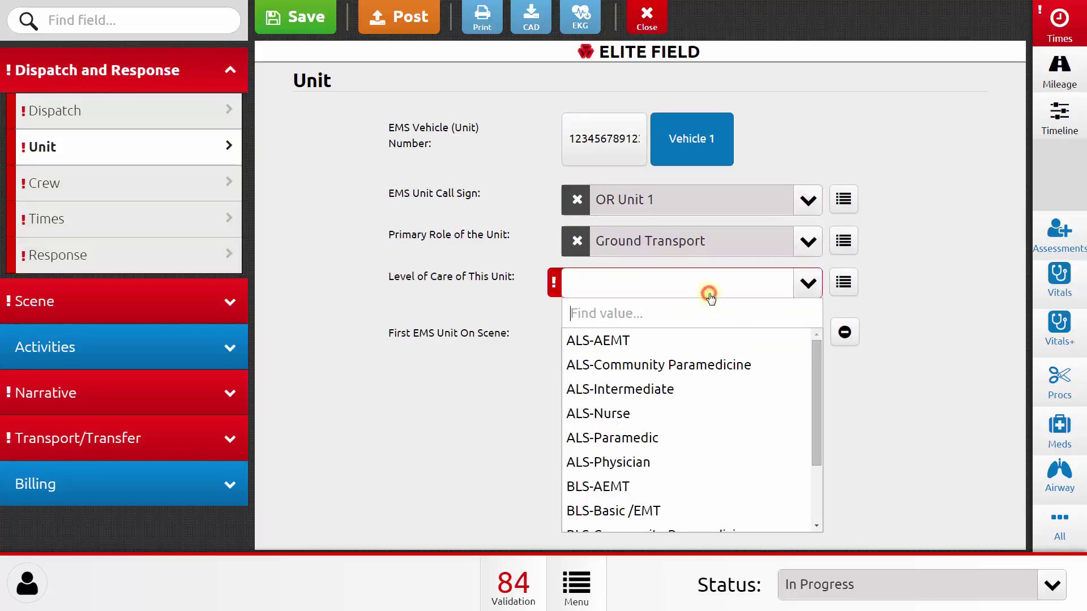
pyautogui.click(694, 341)
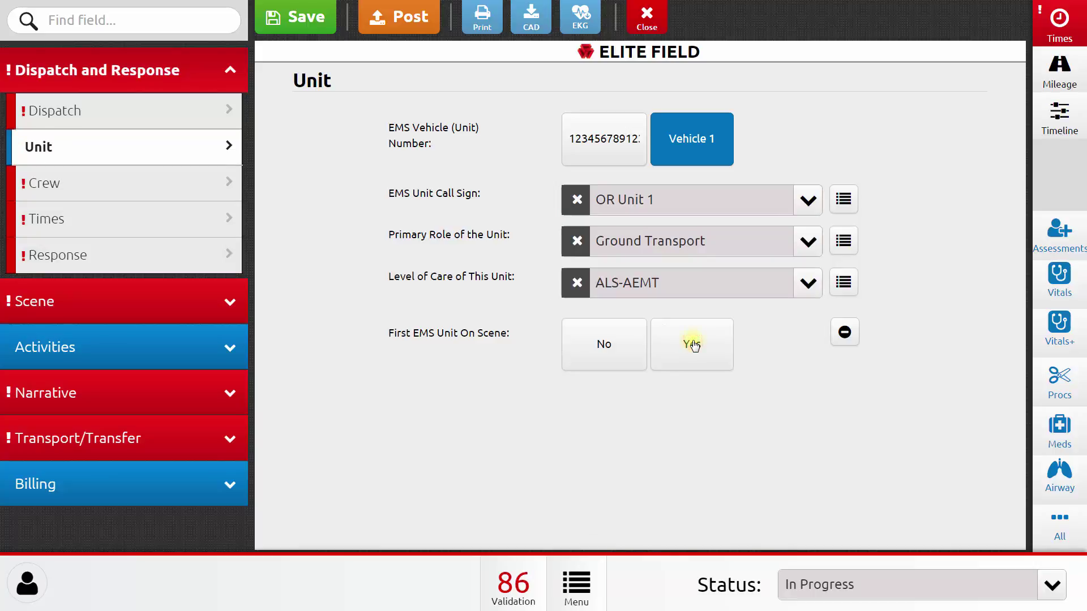
pyautogui.click(693, 345)
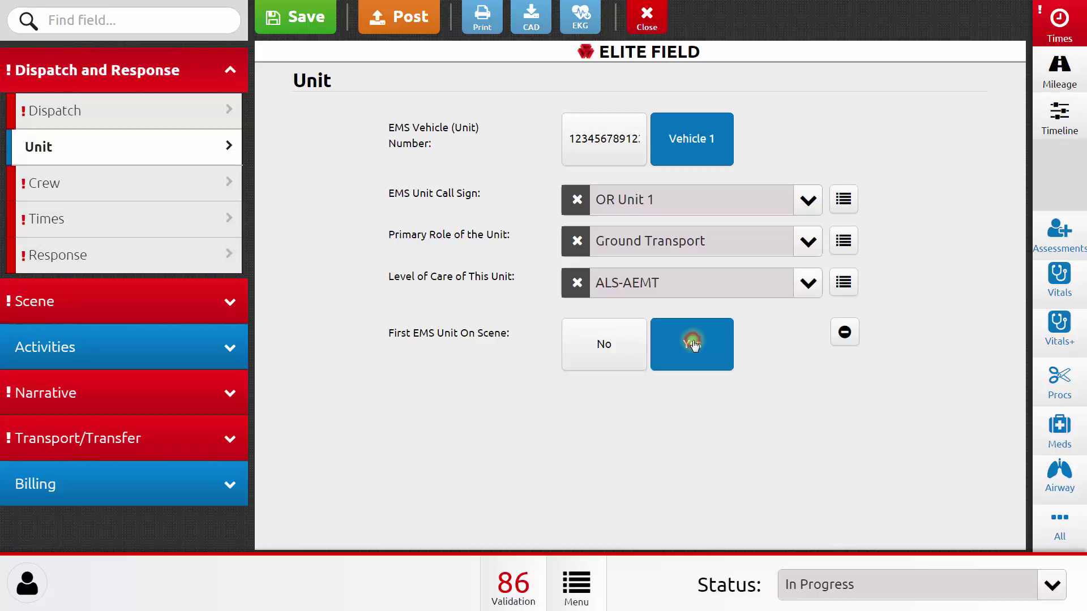
# Step: Add the sample user as an AEMT crew member with both Primary Patient Caregiver roles (At Scene, Transport)
pyautogui.click(219, 187)
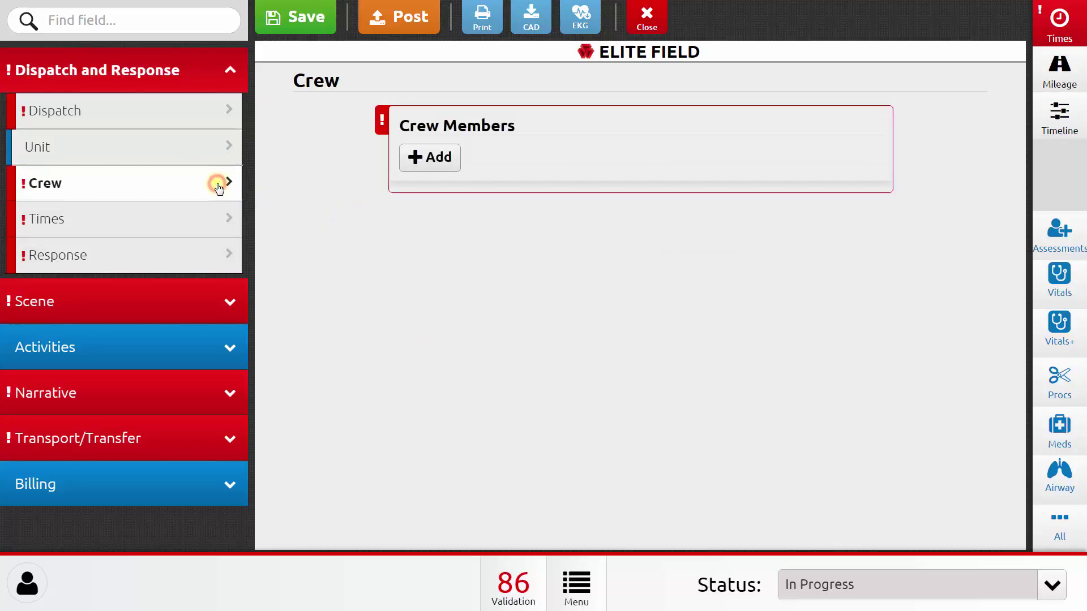
pyautogui.click(417, 160)
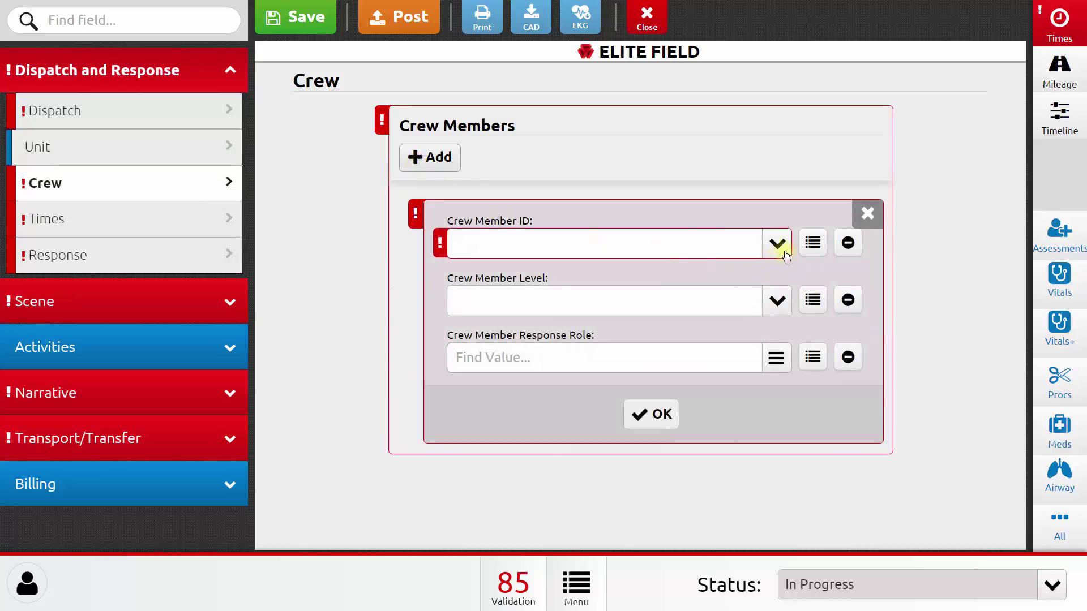
pyautogui.click(784, 251)
pyautogui.click(620, 471)
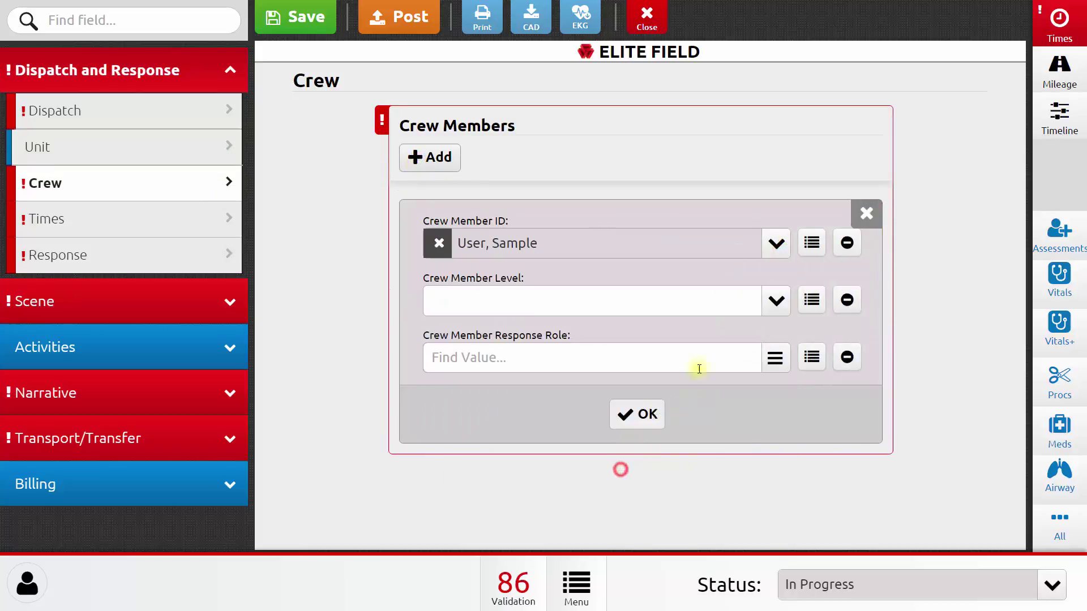
pyautogui.click(774, 302)
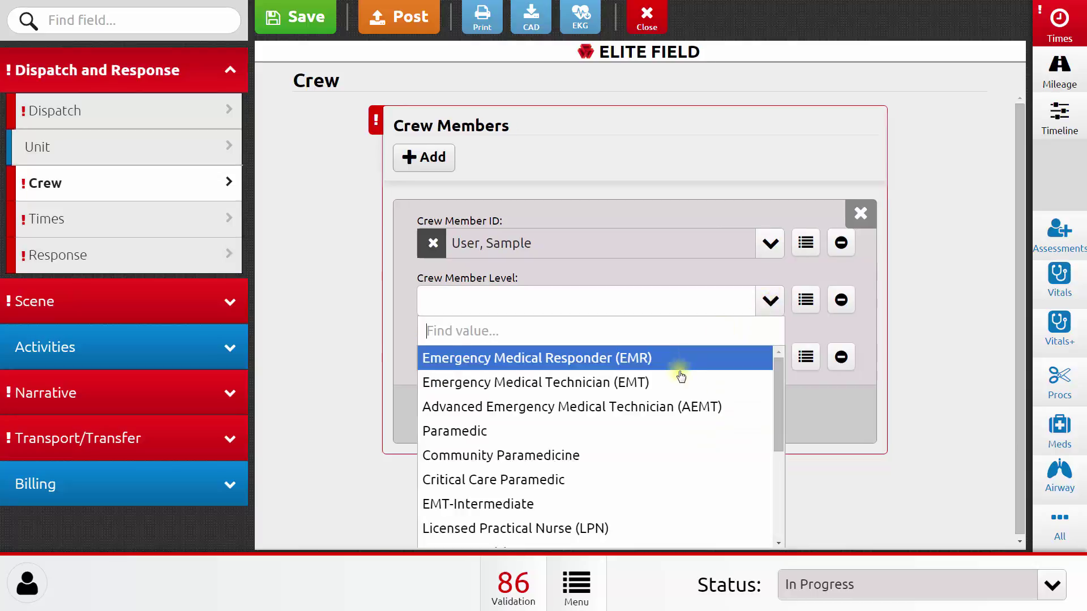
pyautogui.click(671, 407)
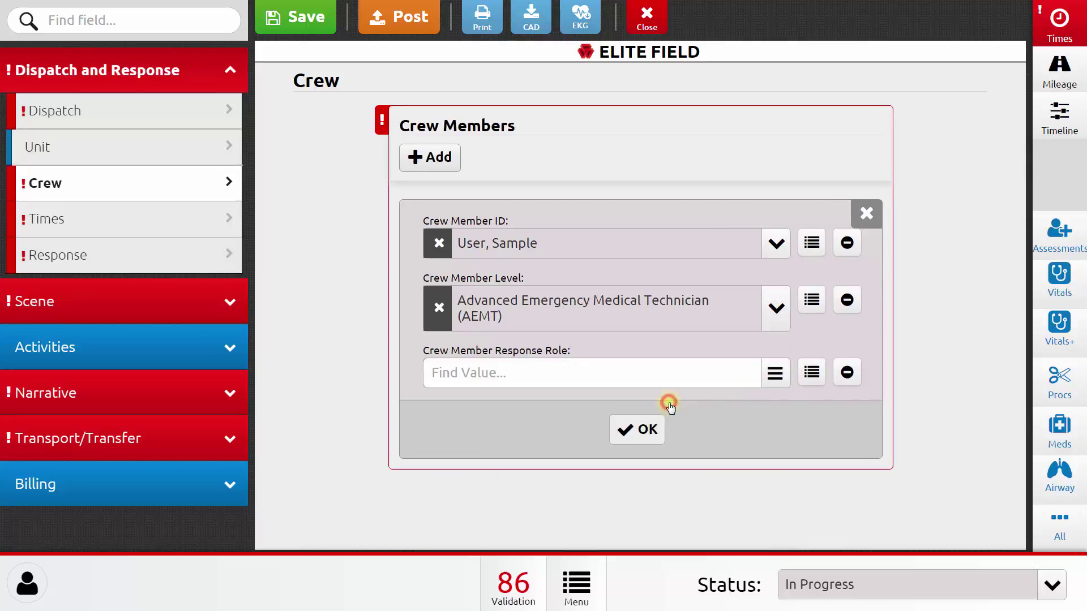
pyautogui.click(767, 374)
pyautogui.click(625, 321)
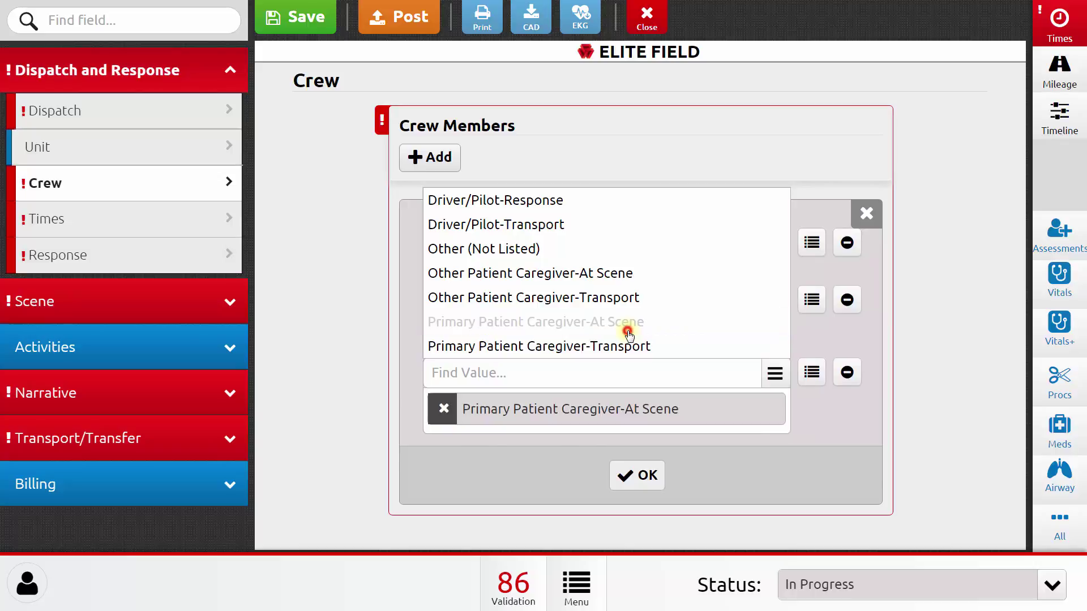
pyautogui.click(630, 349)
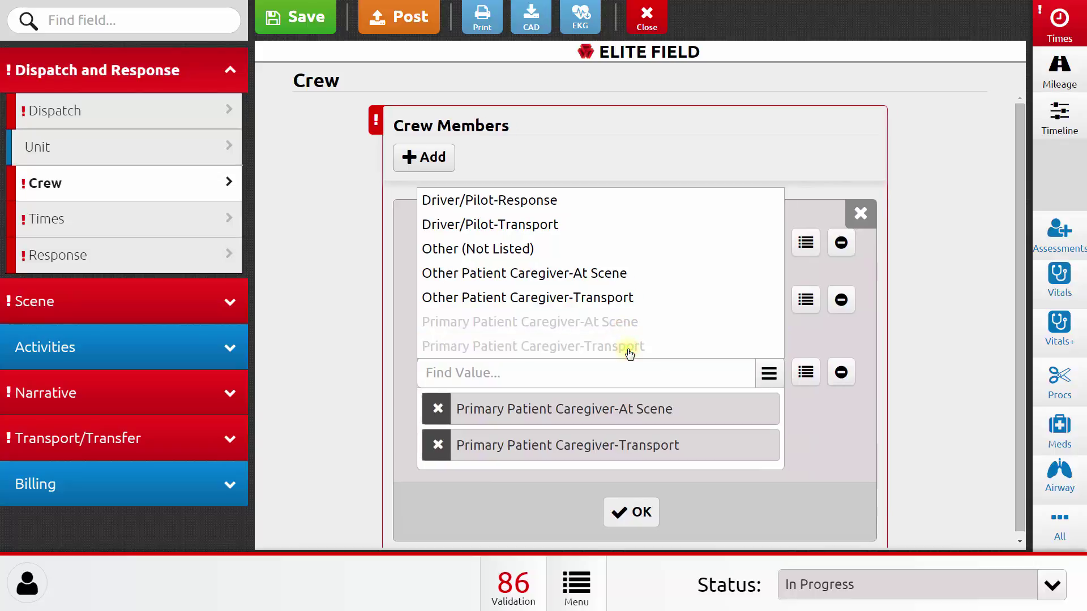
pyautogui.click(621, 511)
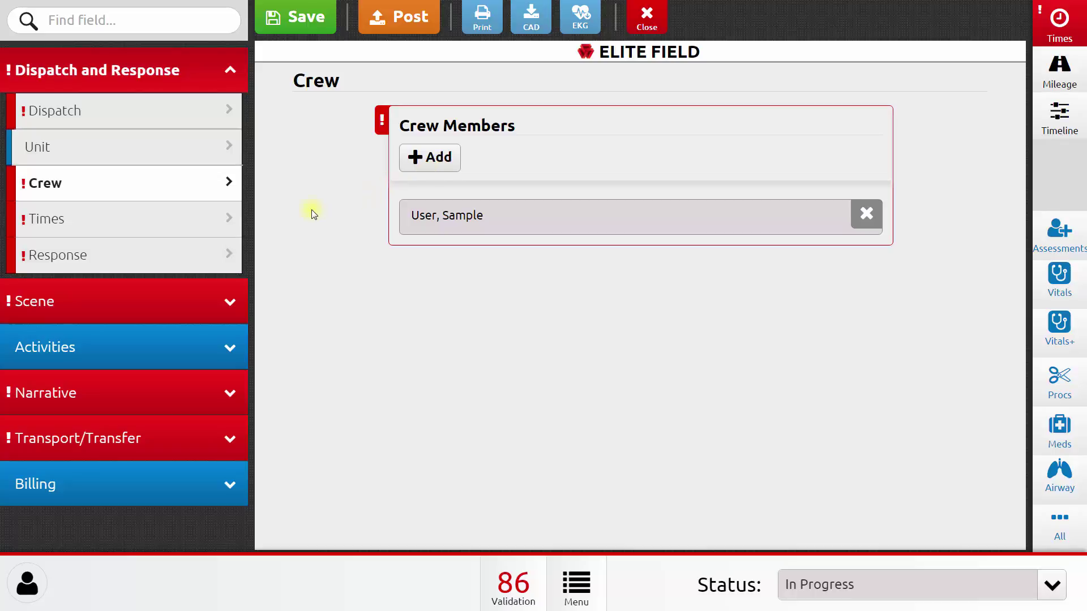
# Step: Set Unit Notified by Dispatch to 09/24/2015 12:00:39 on the Times page
pyautogui.click(233, 227)
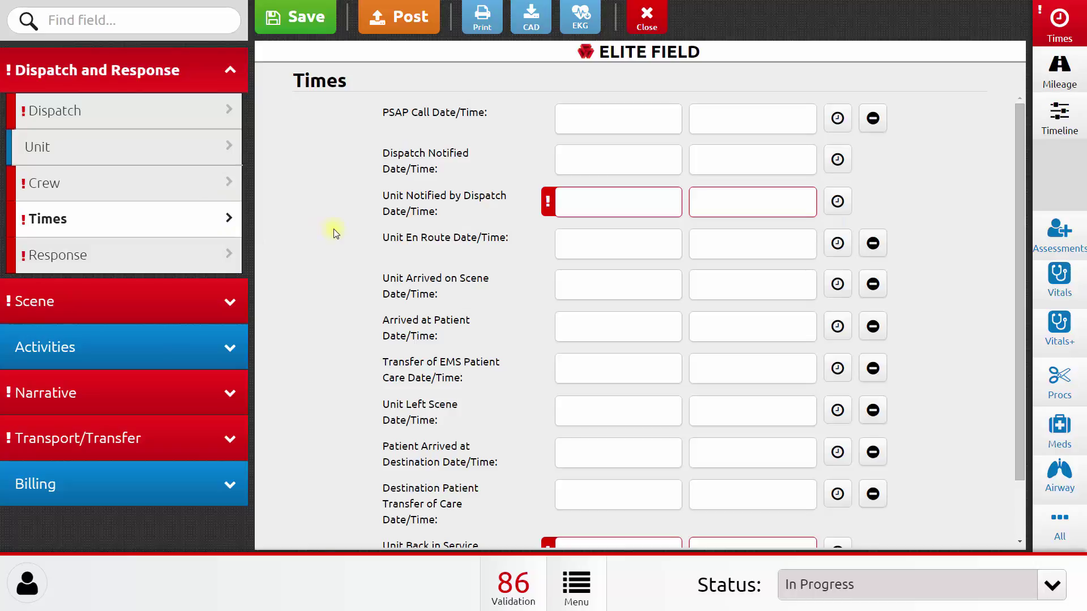
pyautogui.click(605, 203)
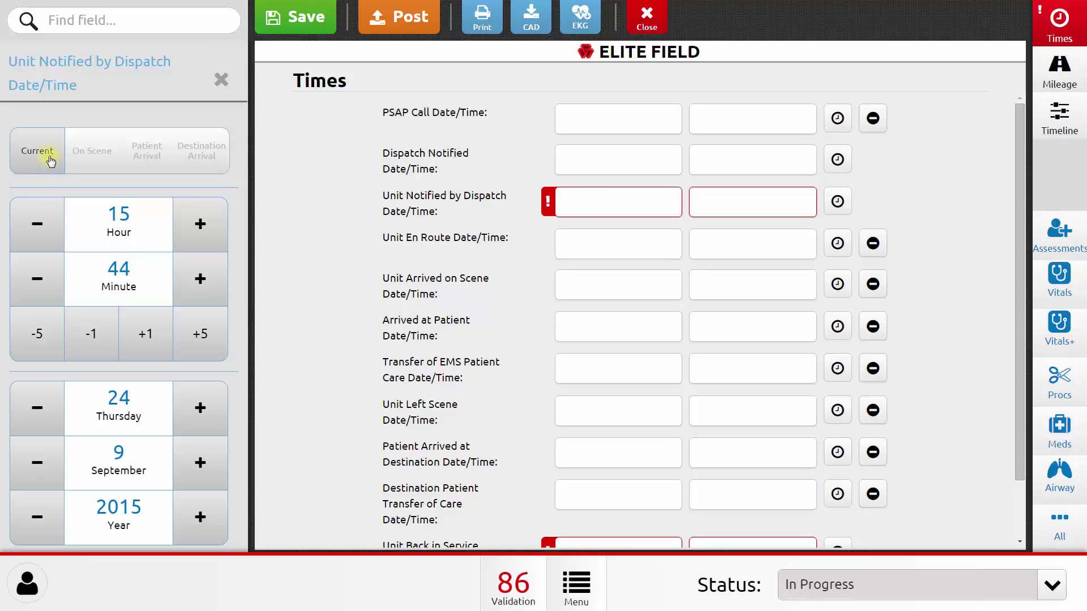
pyautogui.click(50, 161)
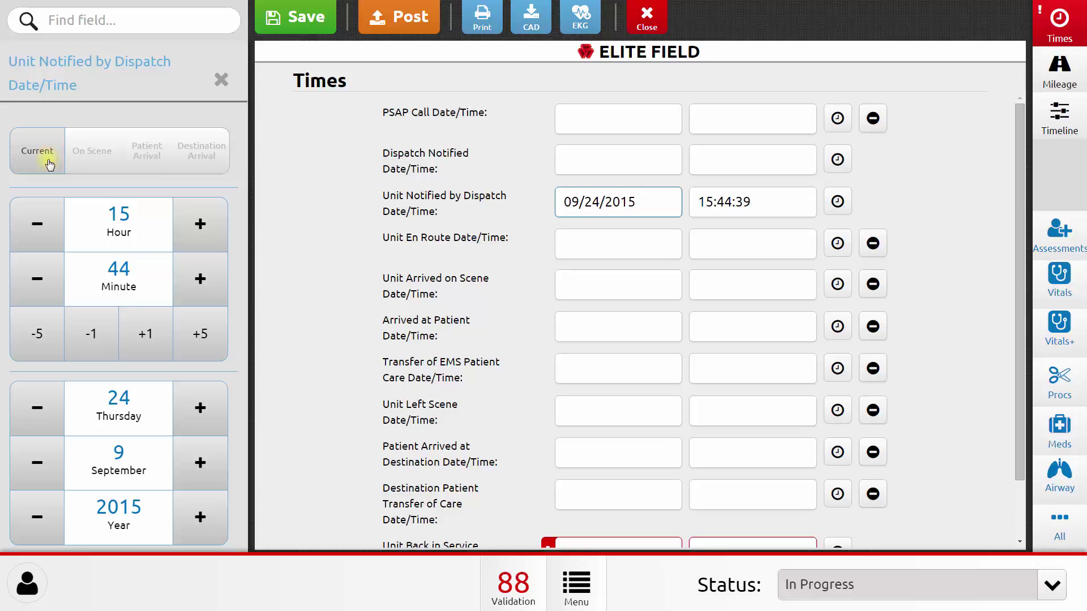
pyautogui.click(43, 229)
pyautogui.click(43, 229)
pyautogui.click(42, 230)
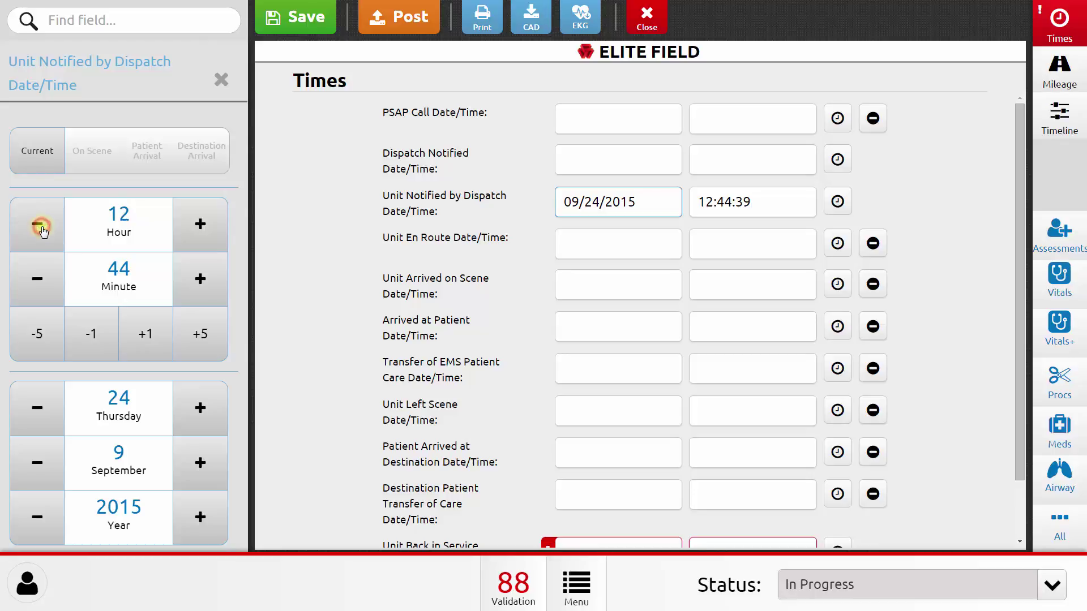
pyautogui.click(199, 333)
pyautogui.click(200, 333)
pyautogui.click(199, 333)
pyautogui.click(211, 287)
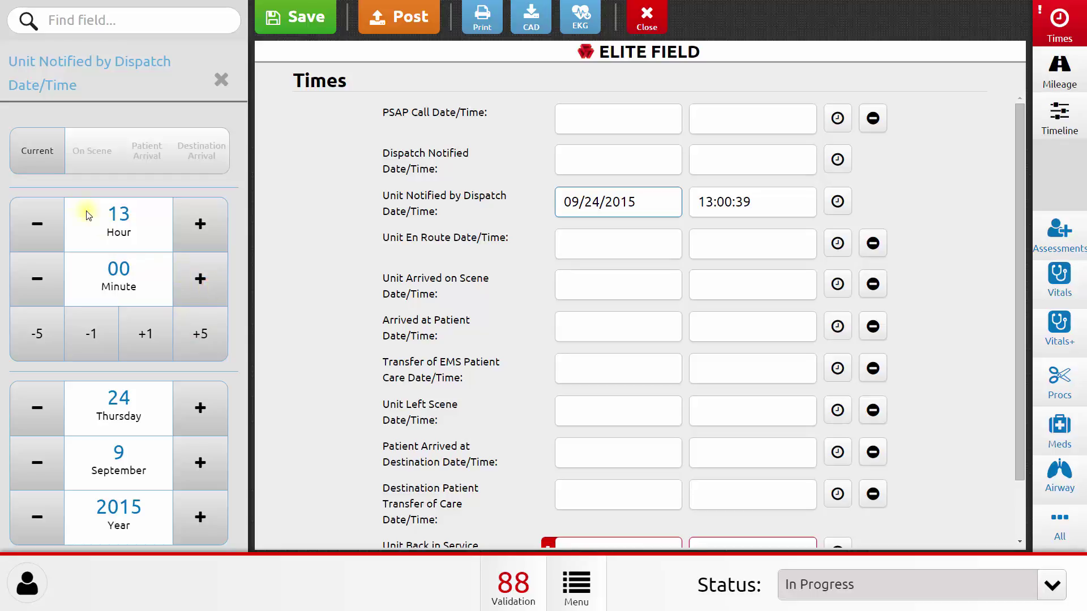
pyautogui.click(37, 218)
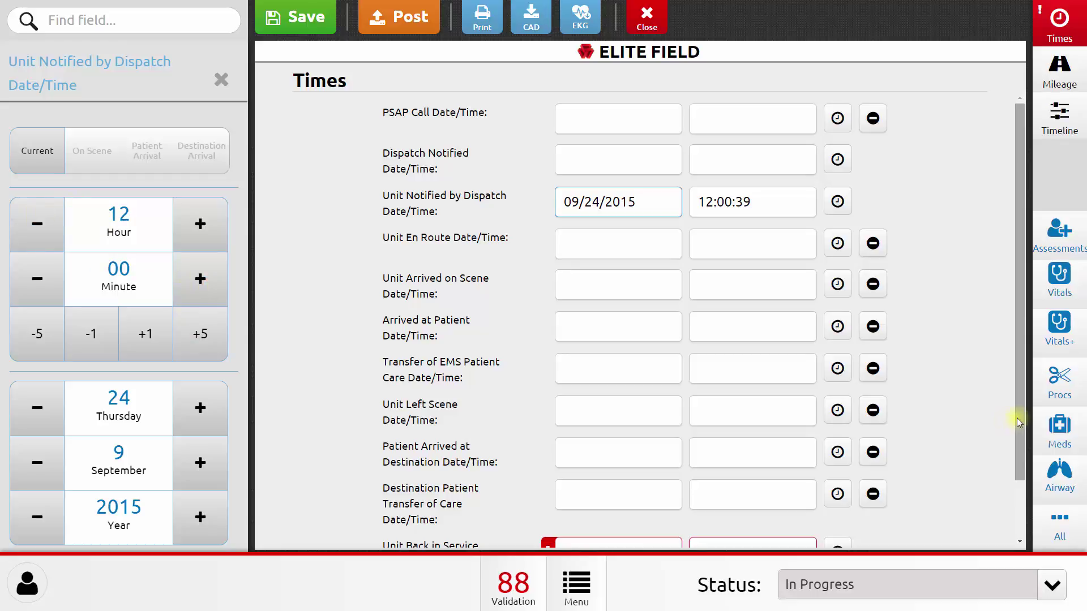
# Step: Enter Unit Back in Service as 09/24/2015 13:00:00
pyautogui.moveTo(1014, 418); pyautogui.dragTo(1011, 466)
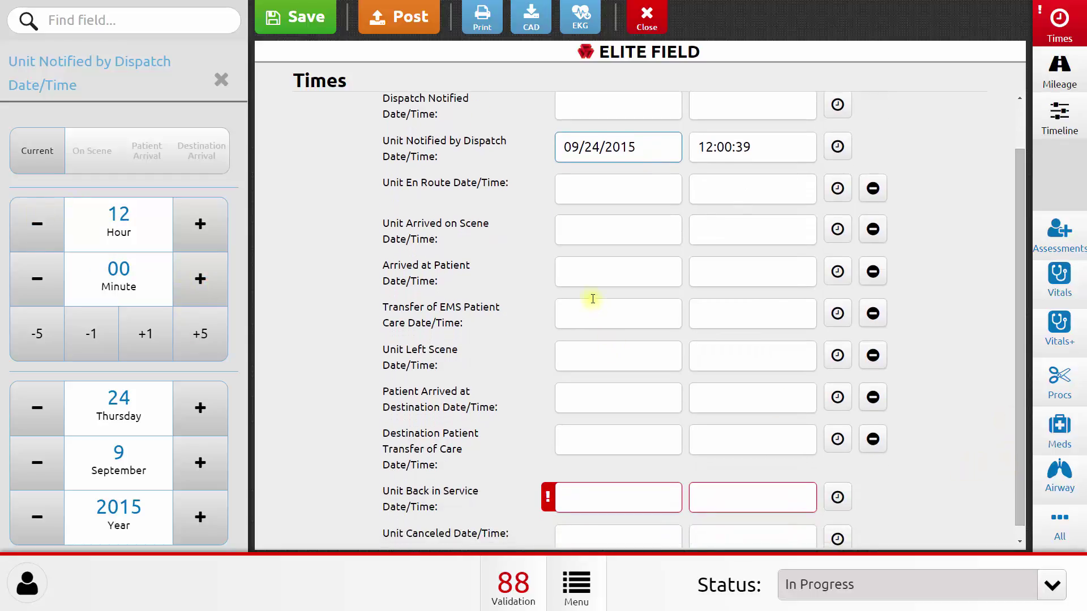
pyautogui.click(602, 500)
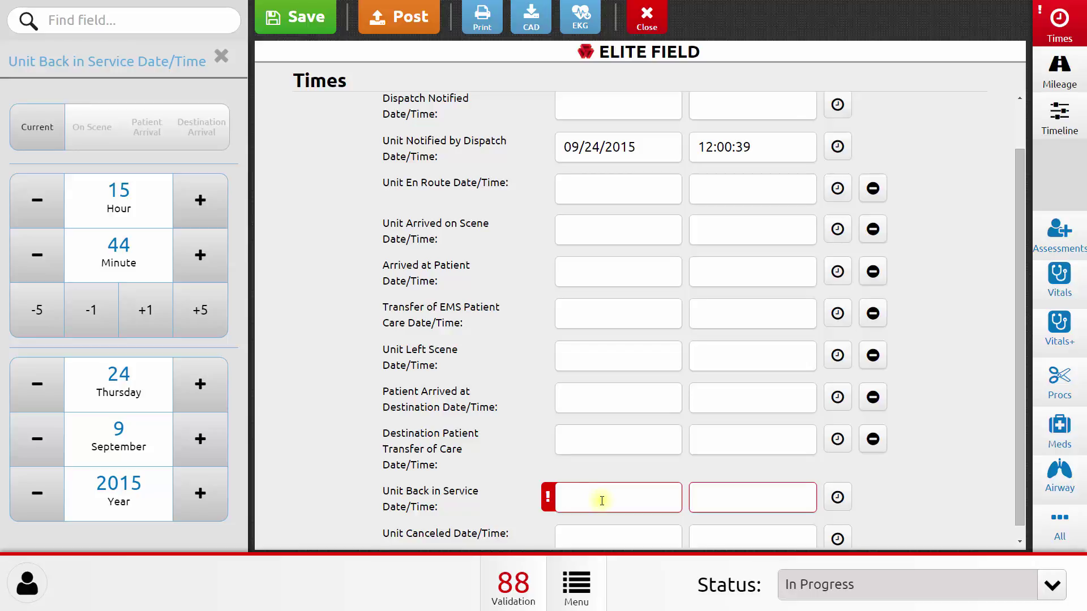
pyautogui.write('09/24/2015')
pyautogui.press('Tab')
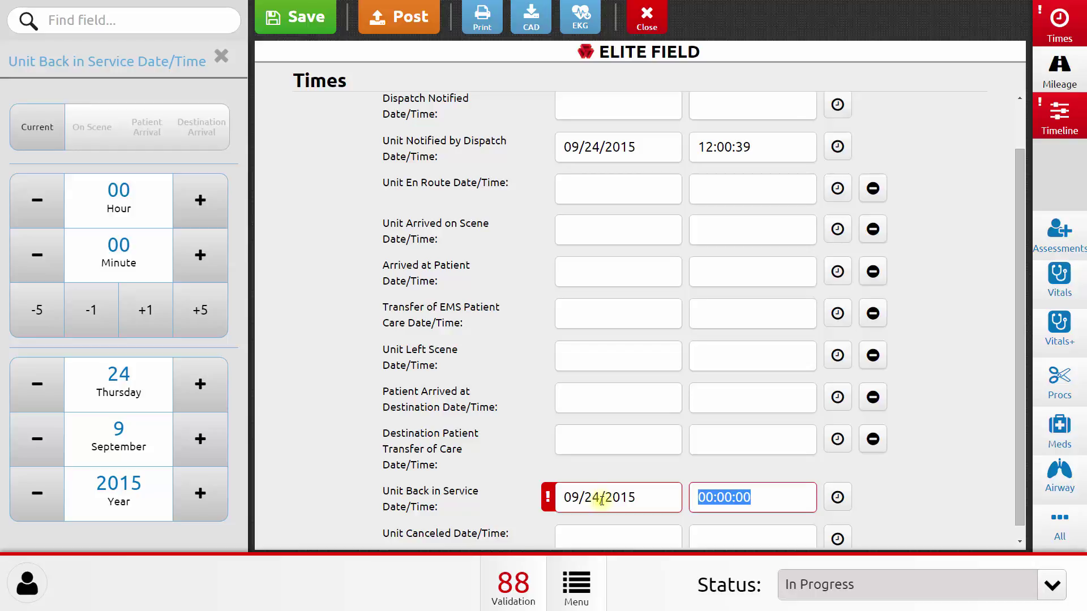
pyautogui.write('13')
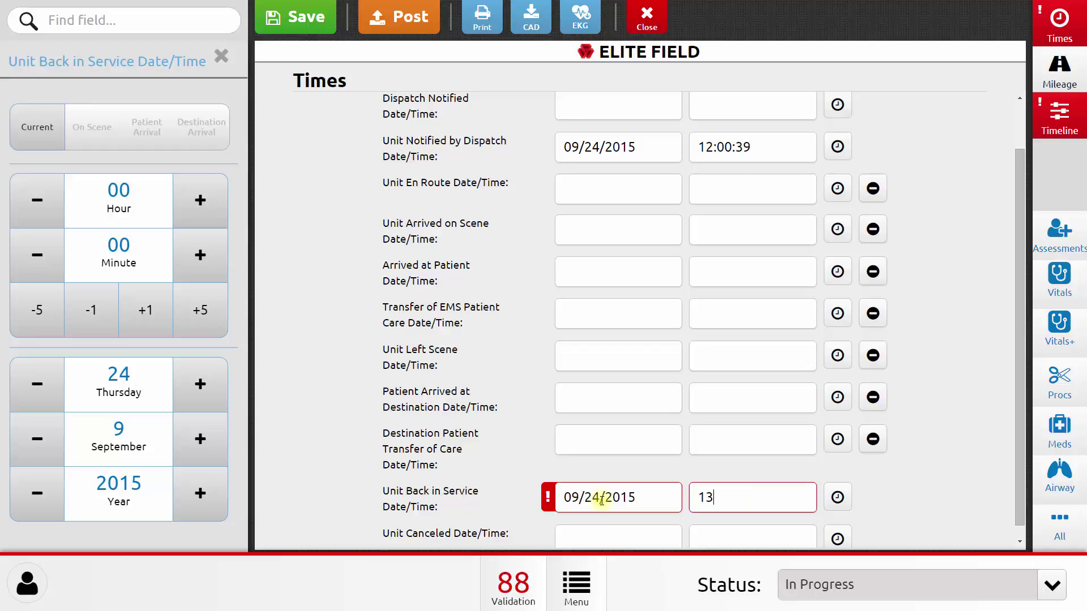
pyautogui.write(':00:00')
pyautogui.click(602, 498)
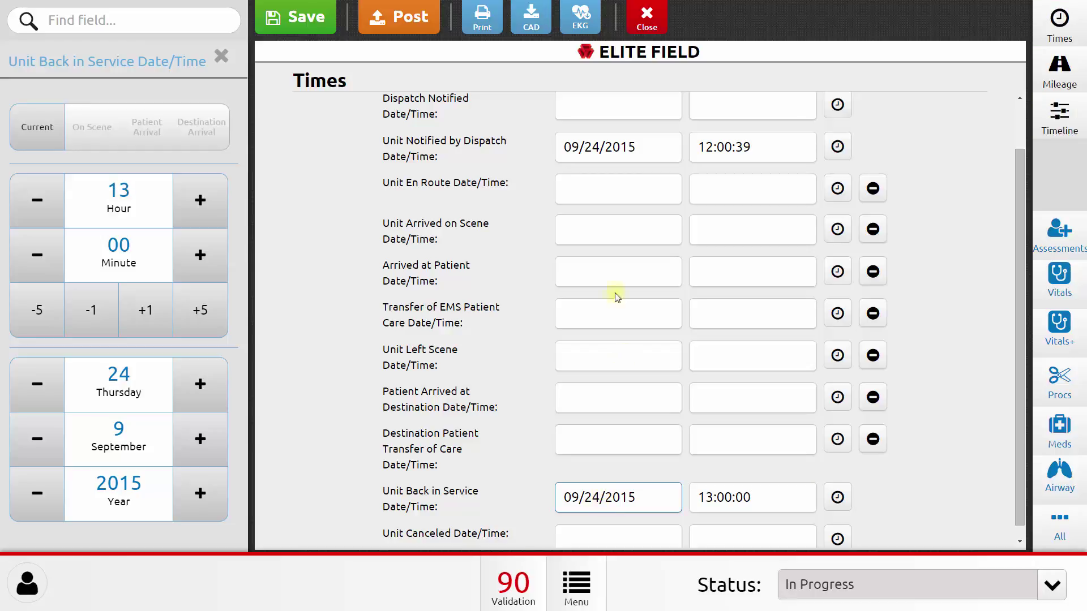
pyautogui.click(221, 55)
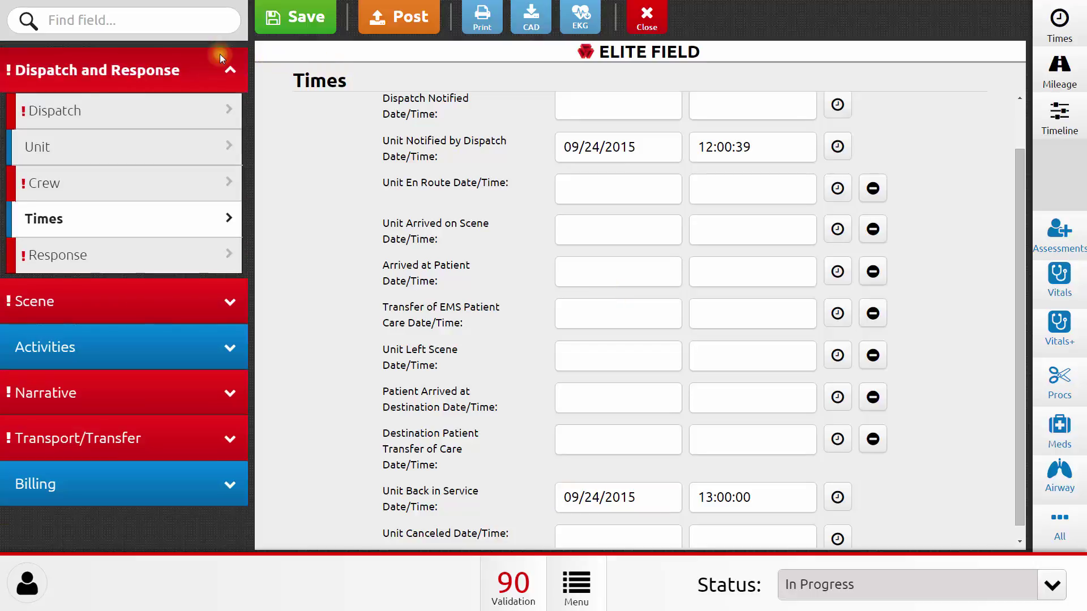
pyautogui.click(223, 310)
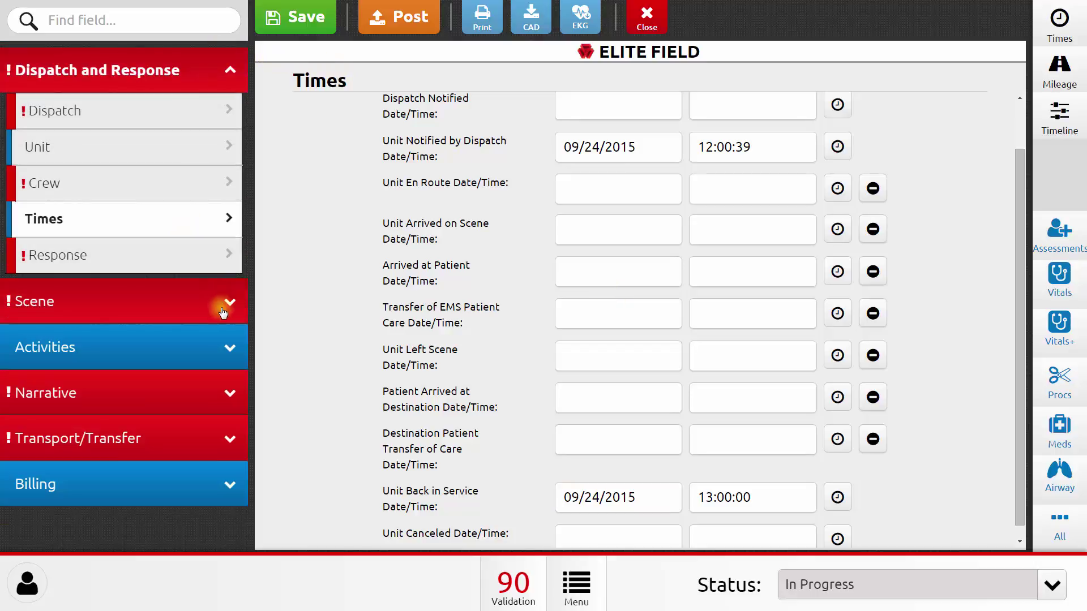
# Step: Enter incident ZIP 97101 and fill in Amity, Yamhill County, OR from the postal code
pyautogui.click(222, 311)
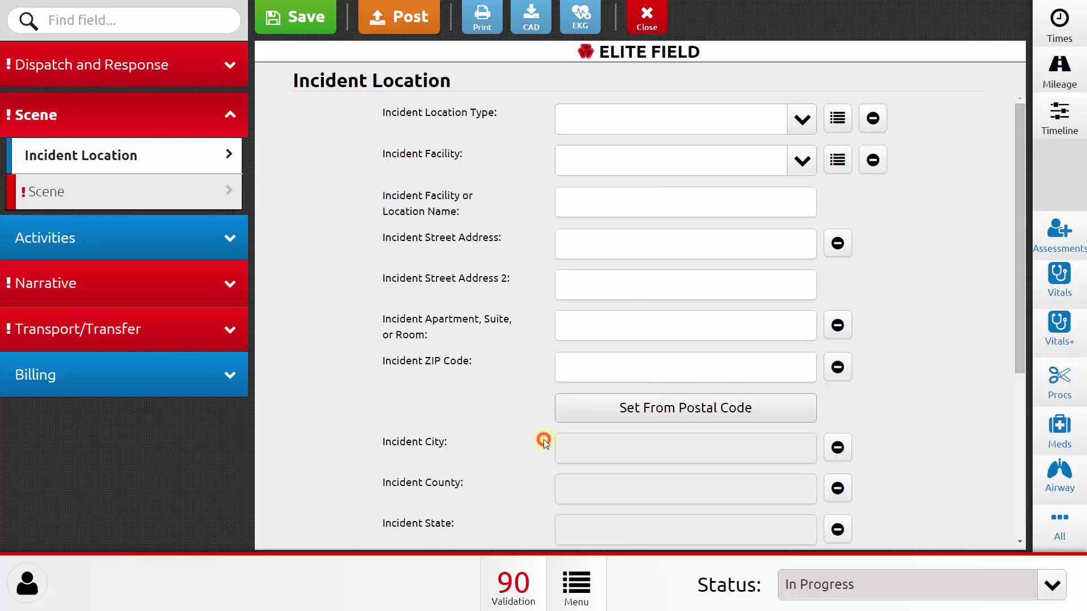
pyautogui.scroll(-3, 543, 439)
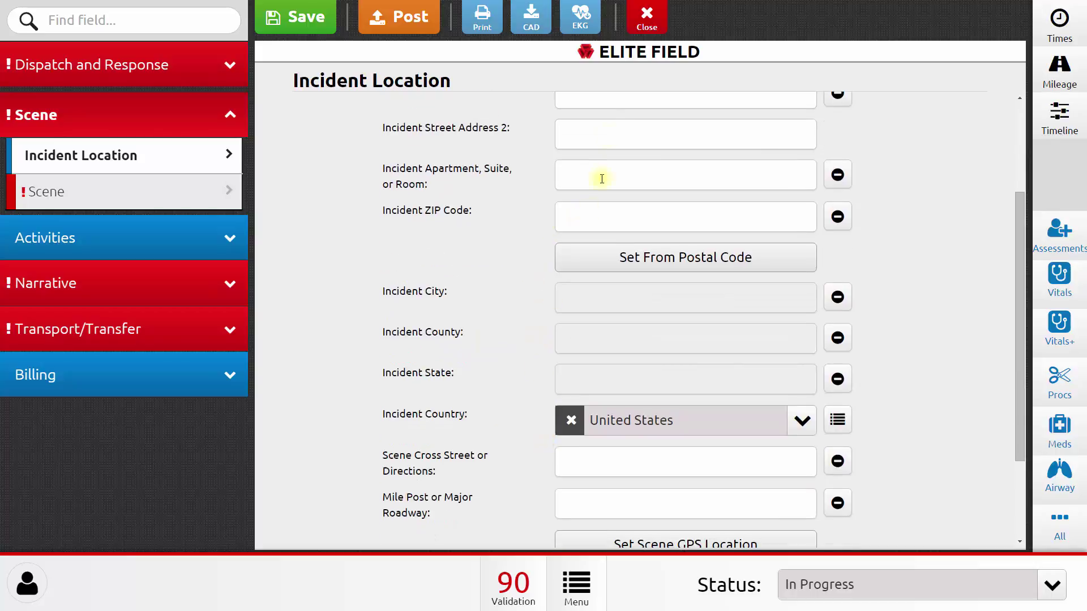
pyautogui.click(630, 222)
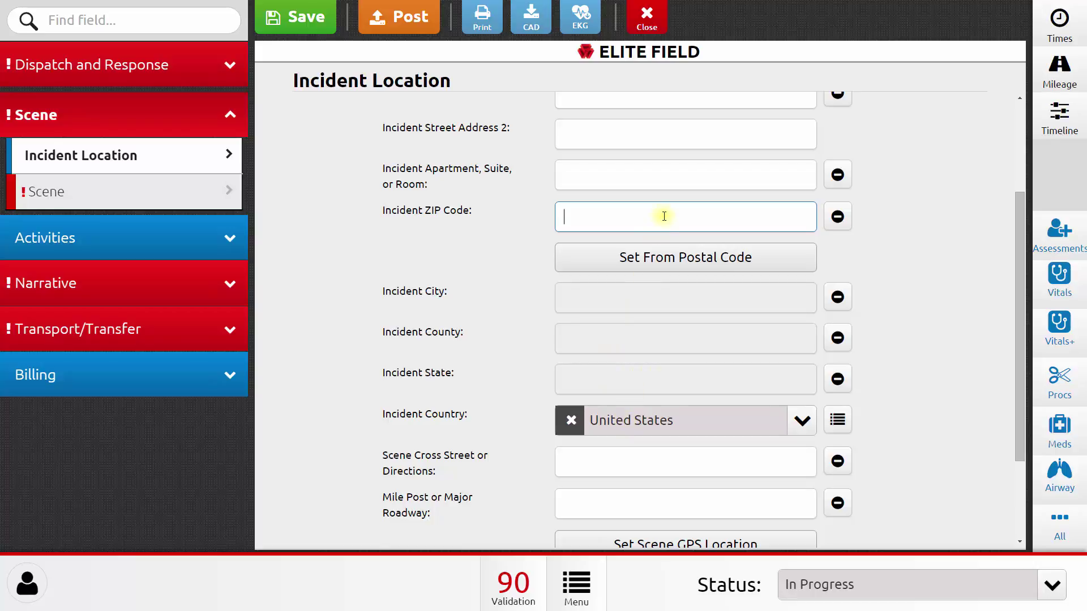
pyautogui.click(664, 216)
pyautogui.write('97101')
pyautogui.click(664, 258)
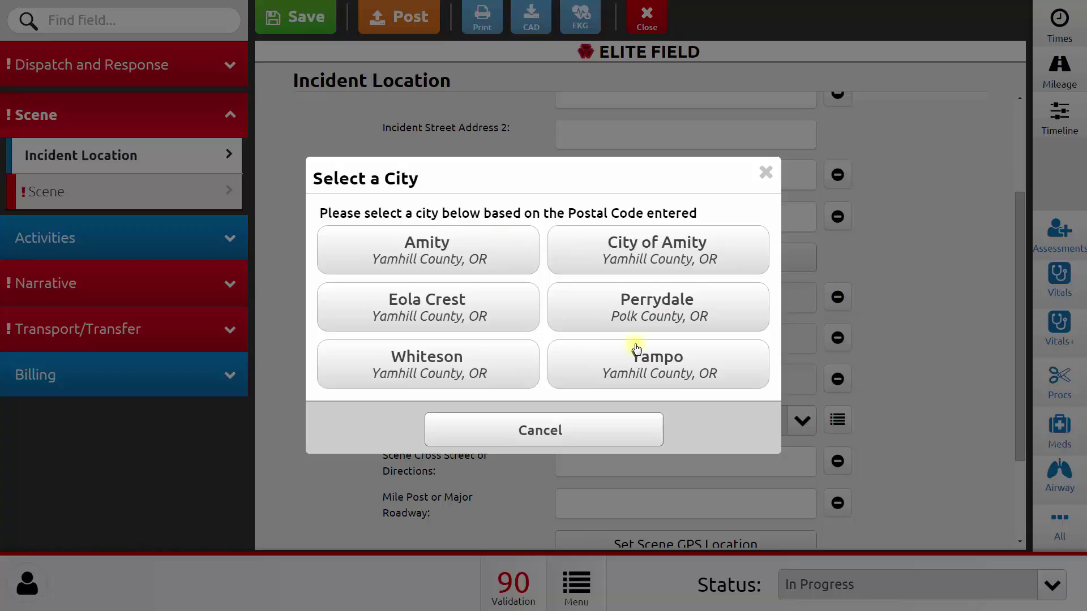
pyautogui.click(520, 262)
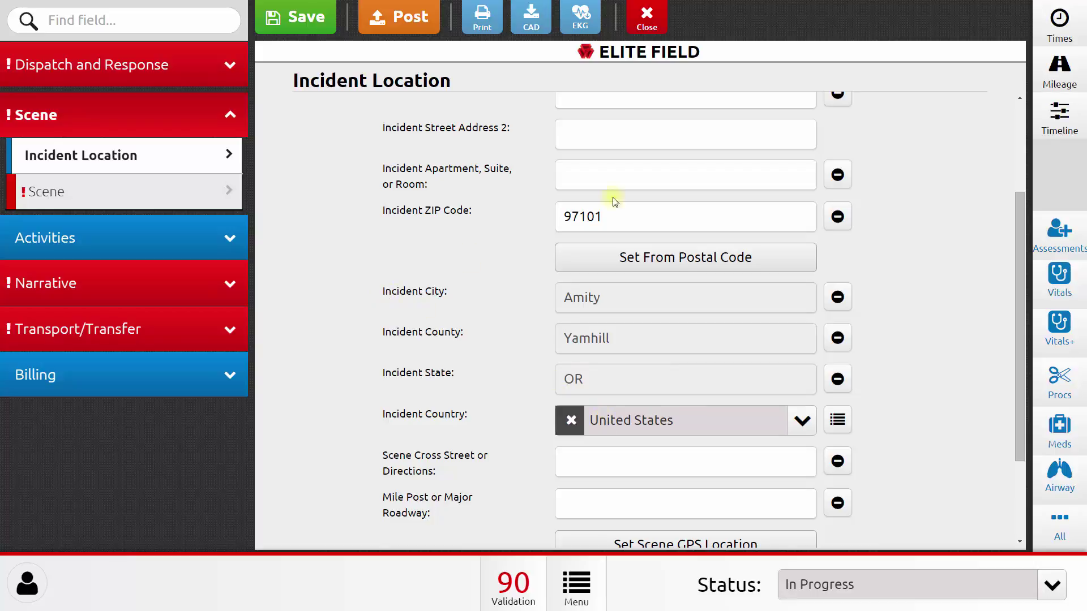
pyautogui.click(616, 141)
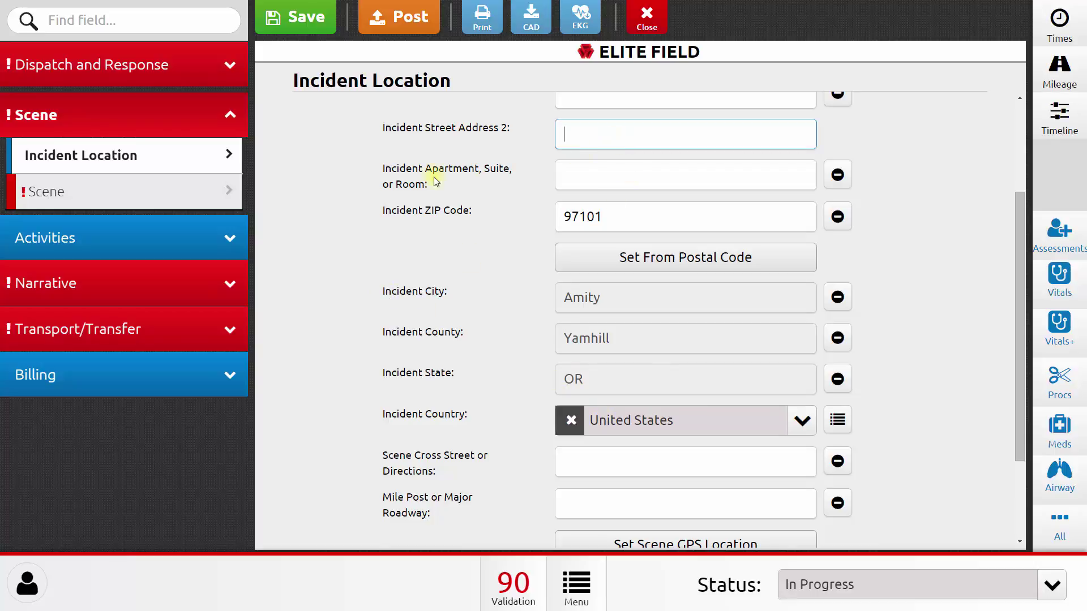
# Step: On the Scene page, set Incident/Patient Disposition to 'Patient Treated, Transported by this EMS Unit'
pyautogui.click(209, 190)
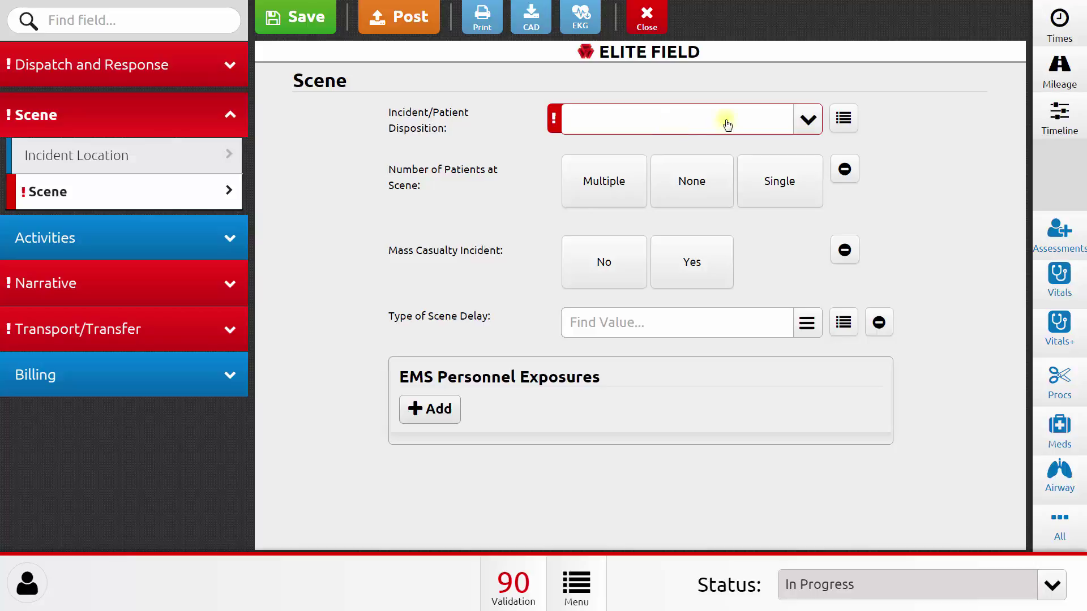
pyautogui.click(804, 123)
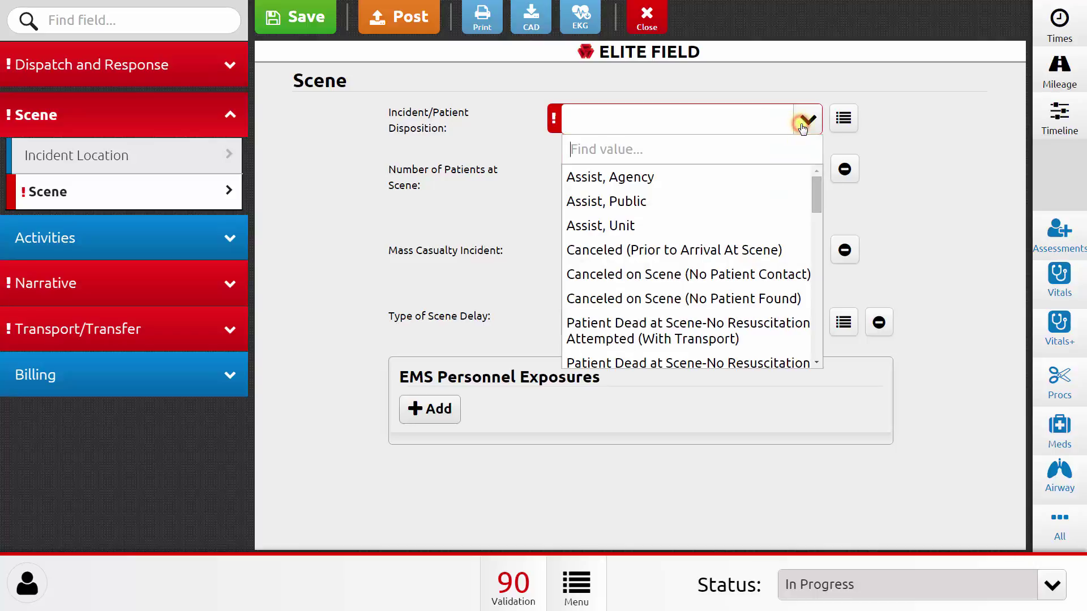
pyautogui.click(745, 154)
pyautogui.write('treated')
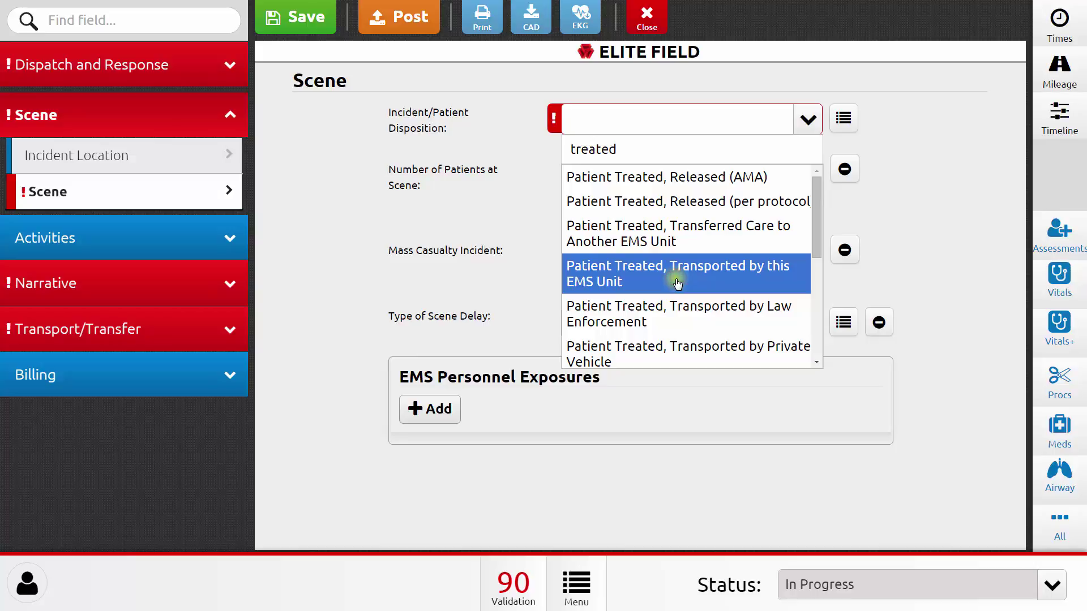
pyautogui.click(677, 284)
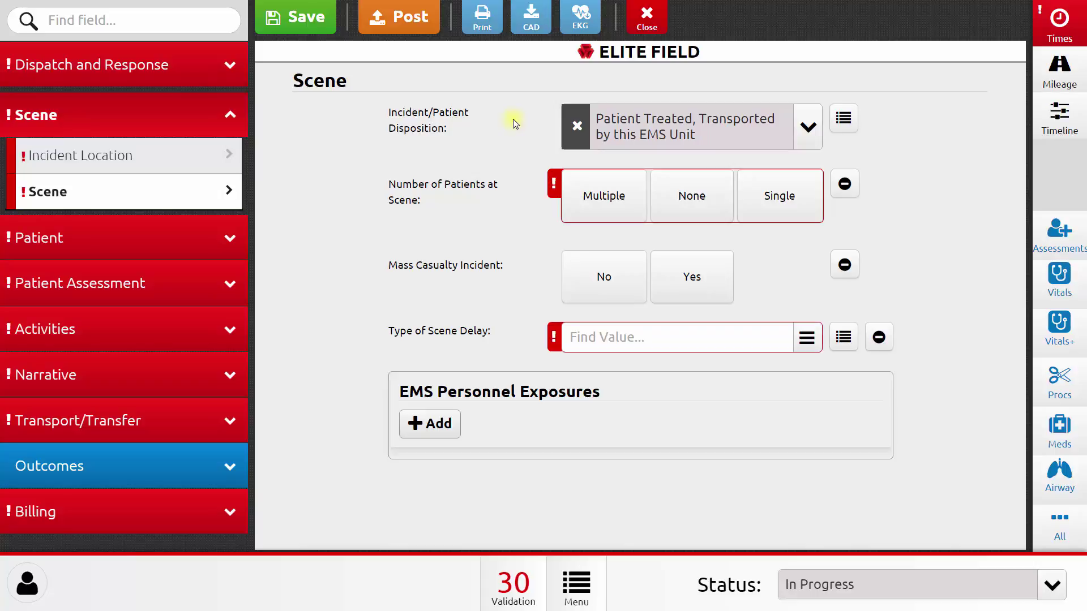
# Step: On the Patient page, run a repeat patient search and close it when no match turns up
pyautogui.click(216, 237)
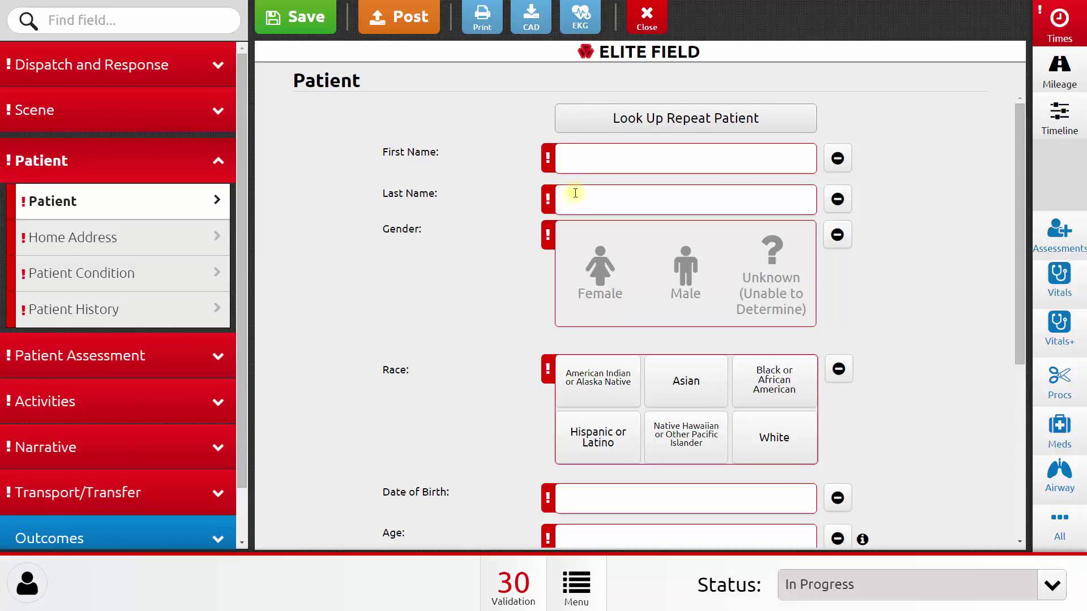
pyautogui.click(766, 122)
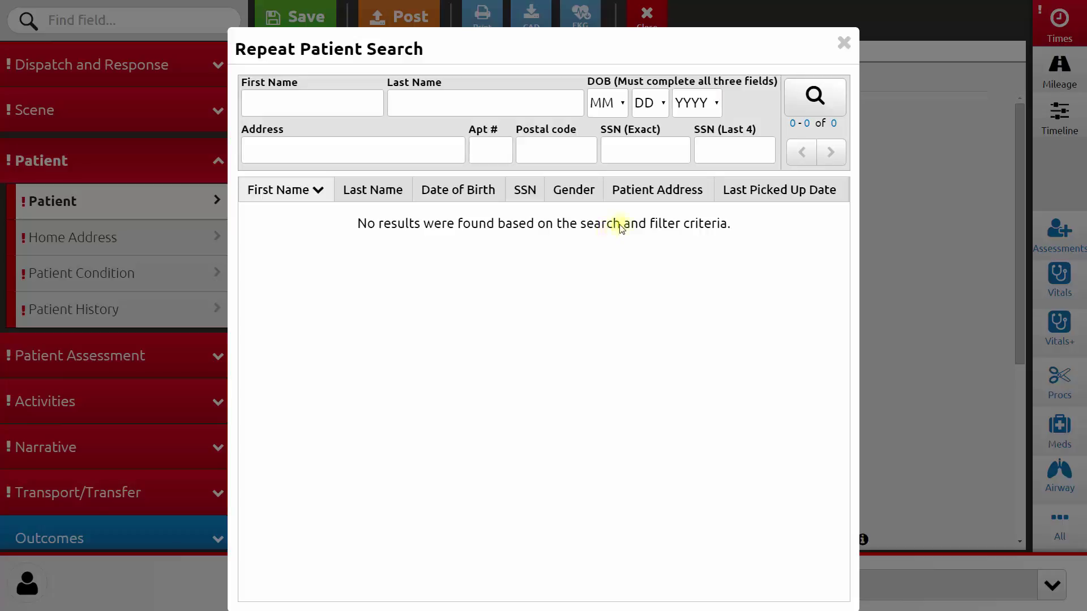
pyautogui.click(844, 43)
# Step: Enter 'First' as the patient's first name and 'Last' as the last name
pyautogui.click(714, 156)
pyautogui.write('First')
pyautogui.press('Tab')
pyautogui.write('Last')
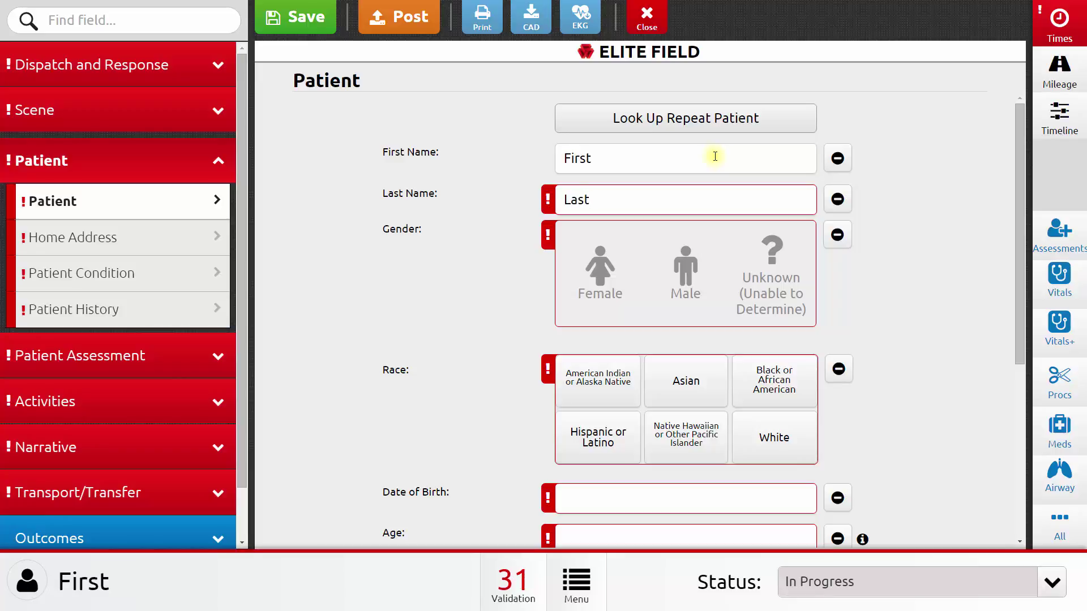
pyautogui.press('Tab')
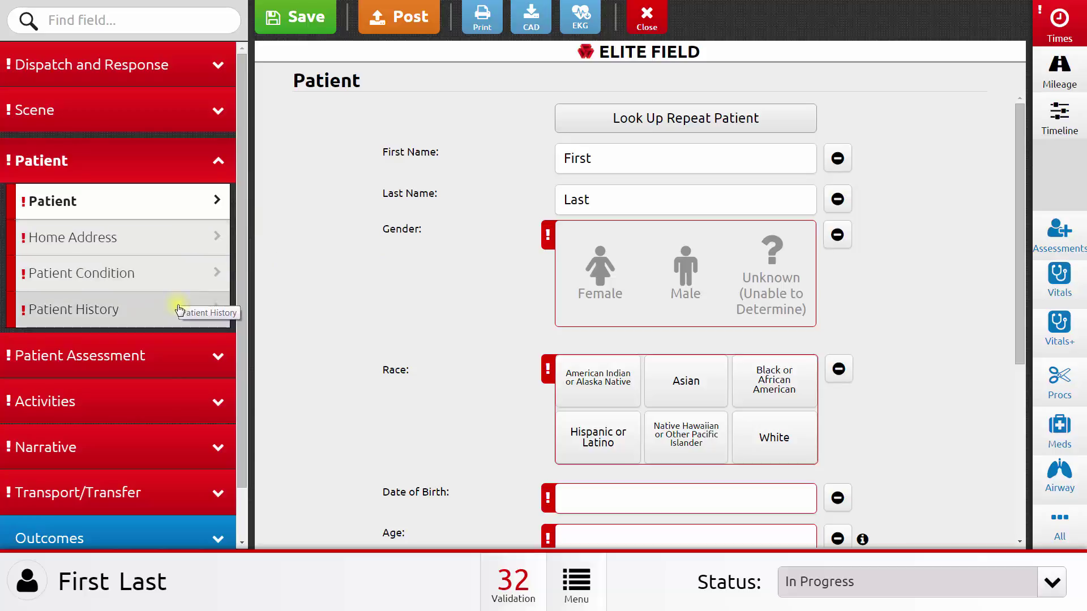
# Step: Pass Patient Assessment and Symptoms and Impressions to reach the Activities section's Protocols page
pyautogui.click(182, 348)
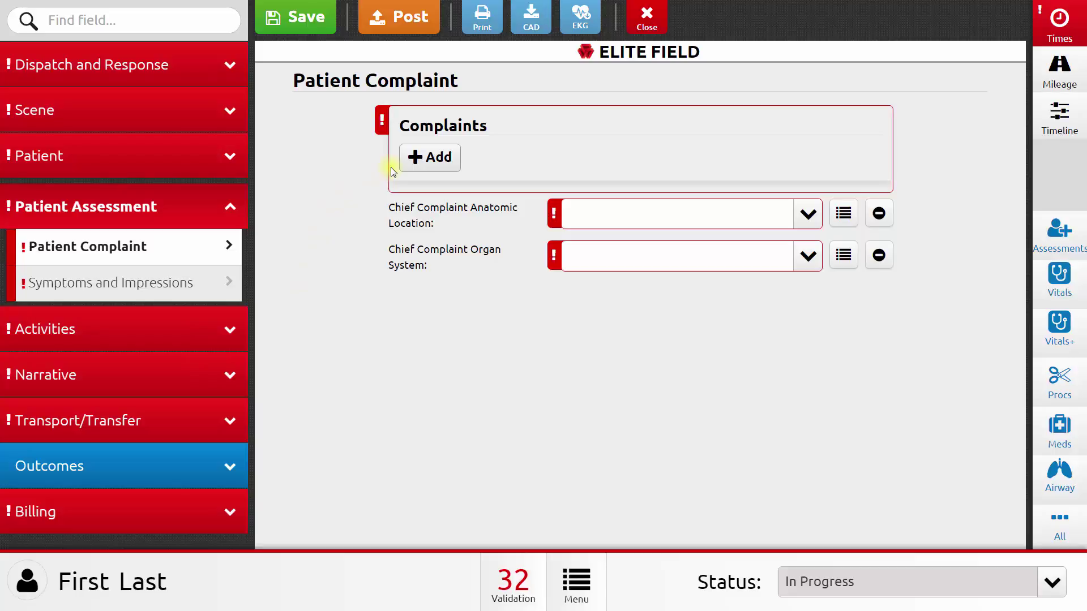
pyautogui.click(214, 275)
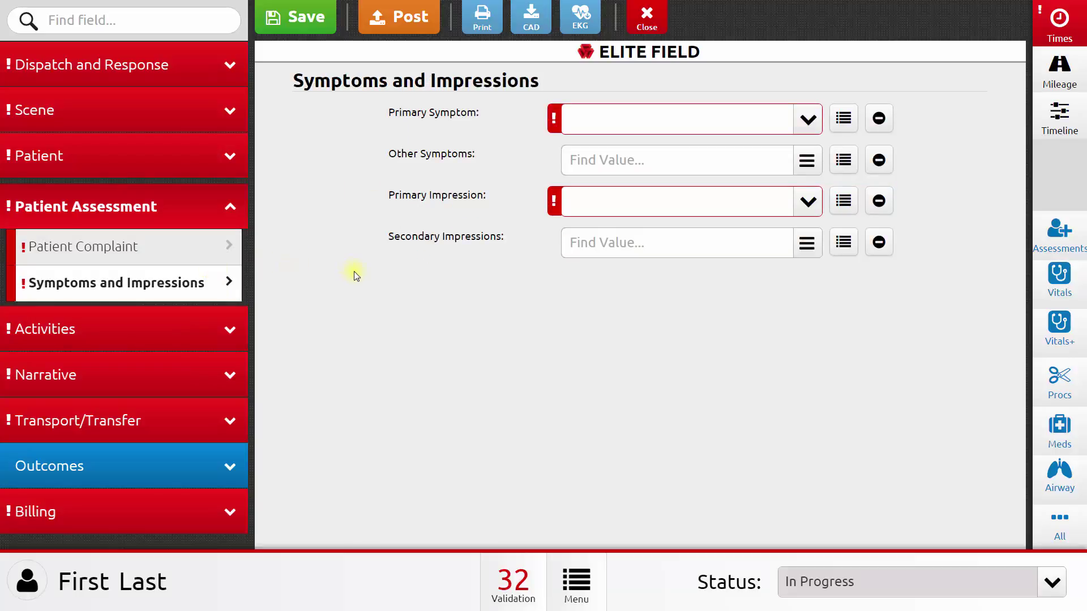
pyautogui.click(202, 324)
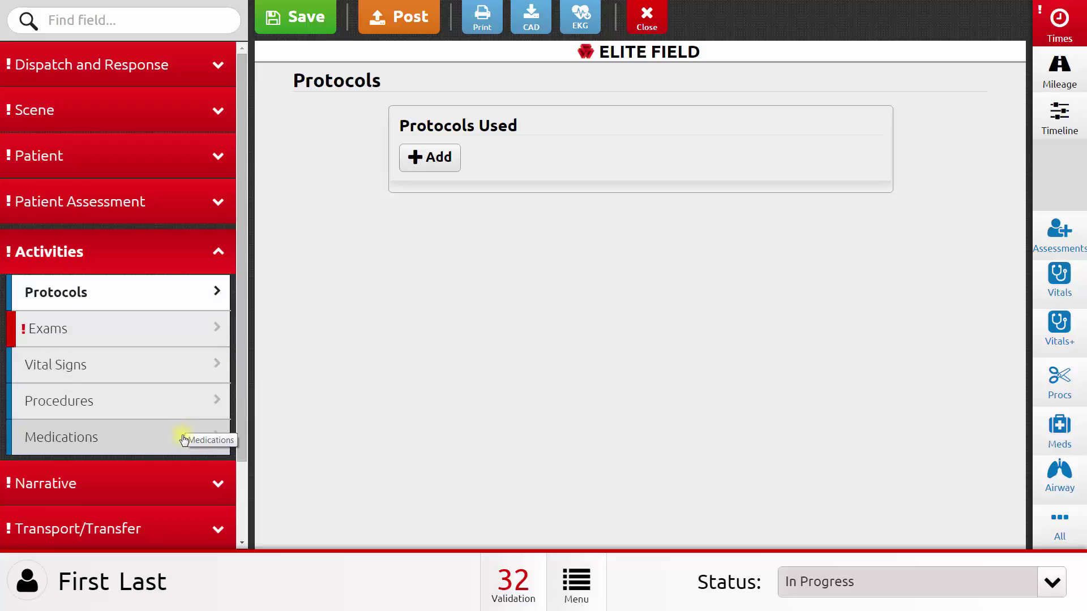
# Step: On Vital Signs, open the Add vitals form and the Vitals power tool, cancelling both
pyautogui.click(193, 371)
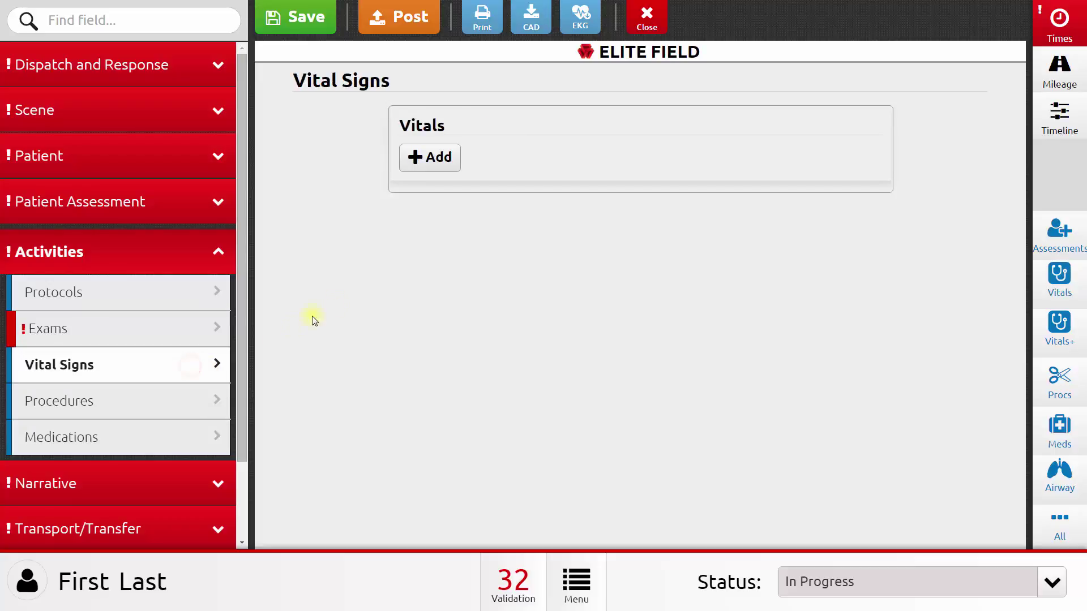
pyautogui.click(418, 159)
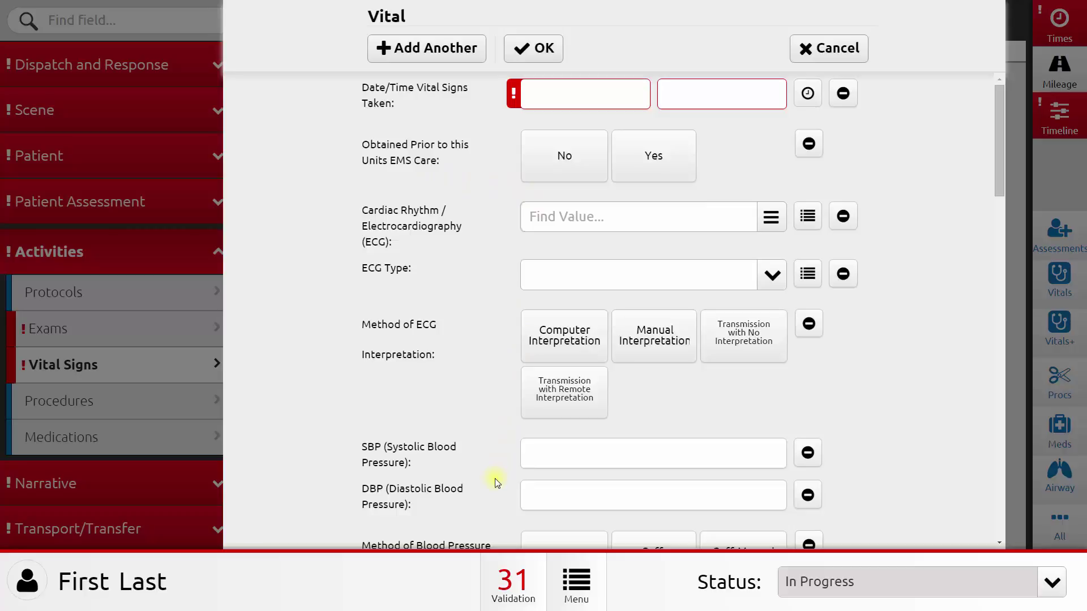
pyautogui.click(862, 57)
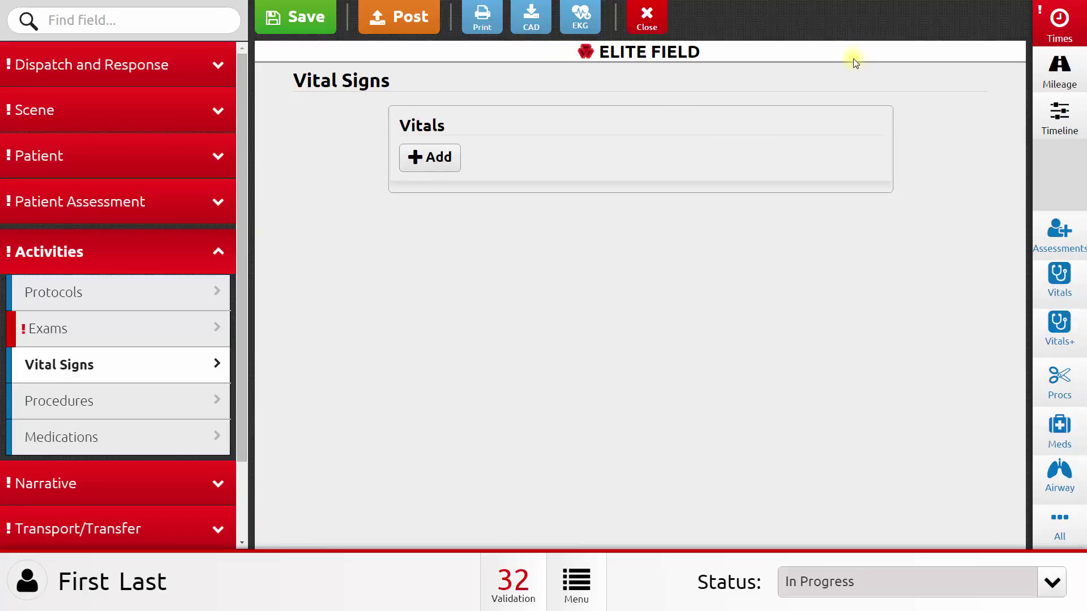
pyautogui.click(1059, 278)
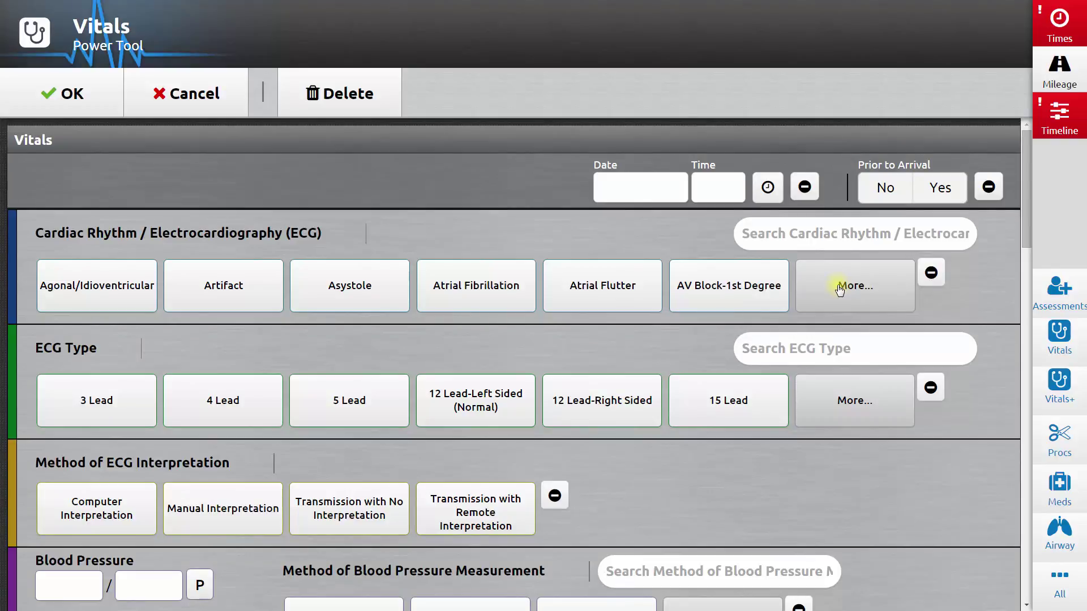
pyautogui.click(200, 98)
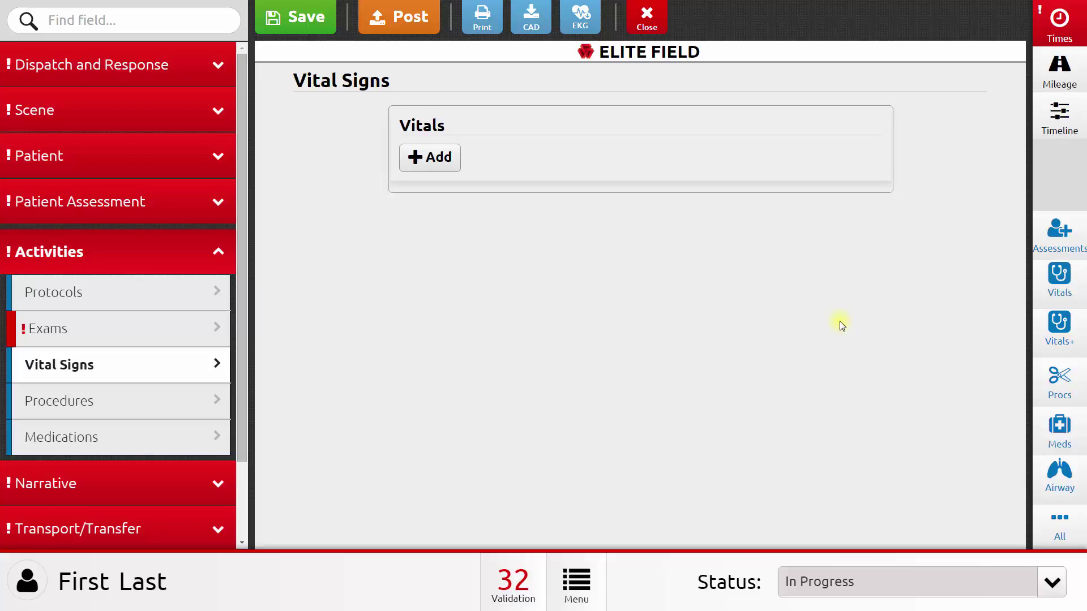
# Step: Write 'My notes about the call...' in the Patient Care Report Narrative
pyautogui.click(175, 479)
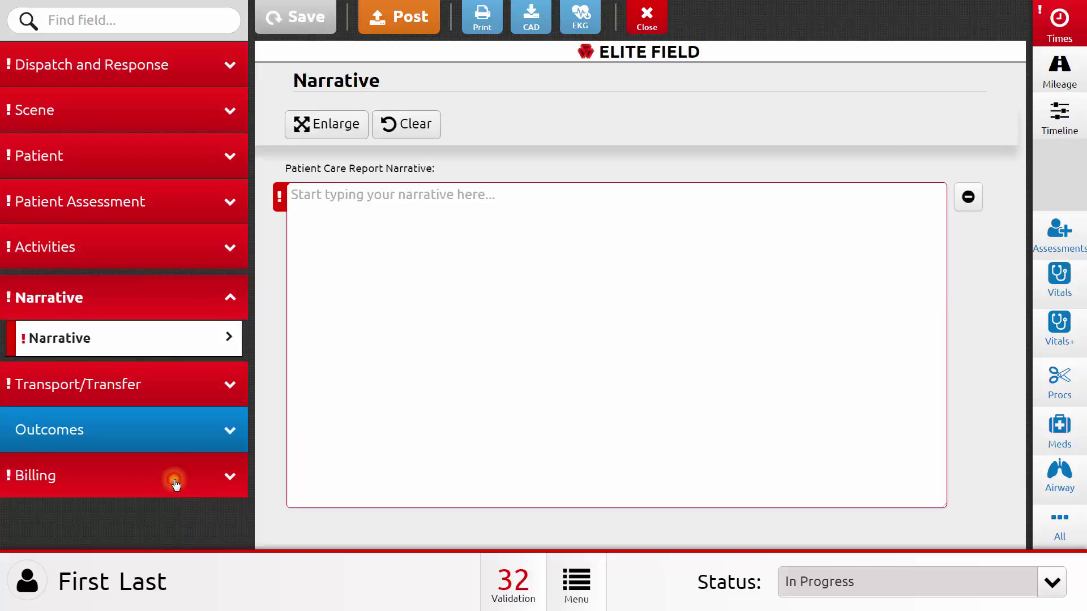
pyautogui.click(468, 289)
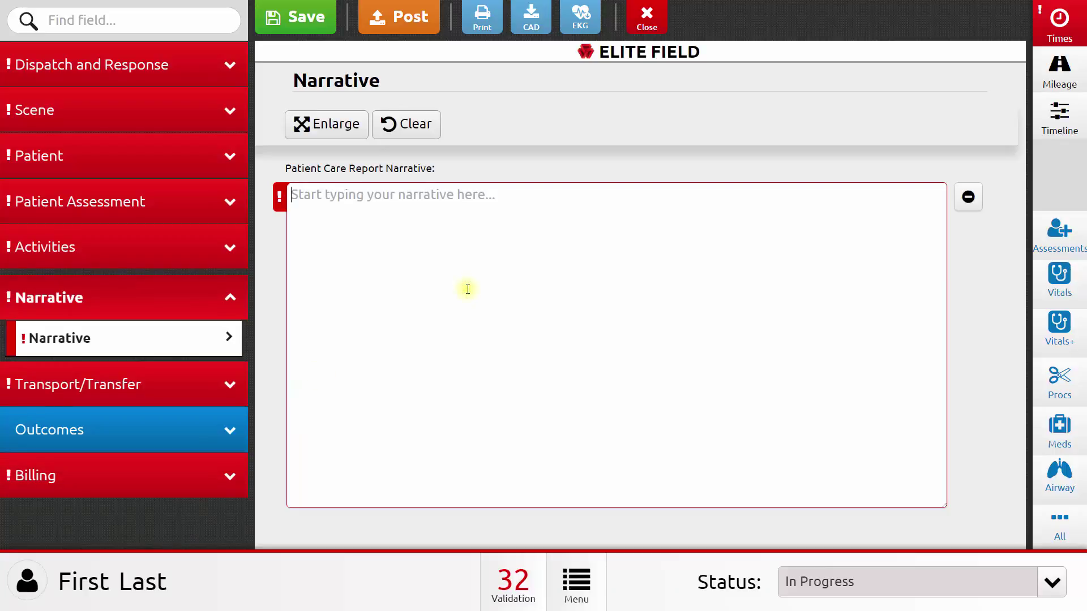
pyautogui.write('My notes about th')
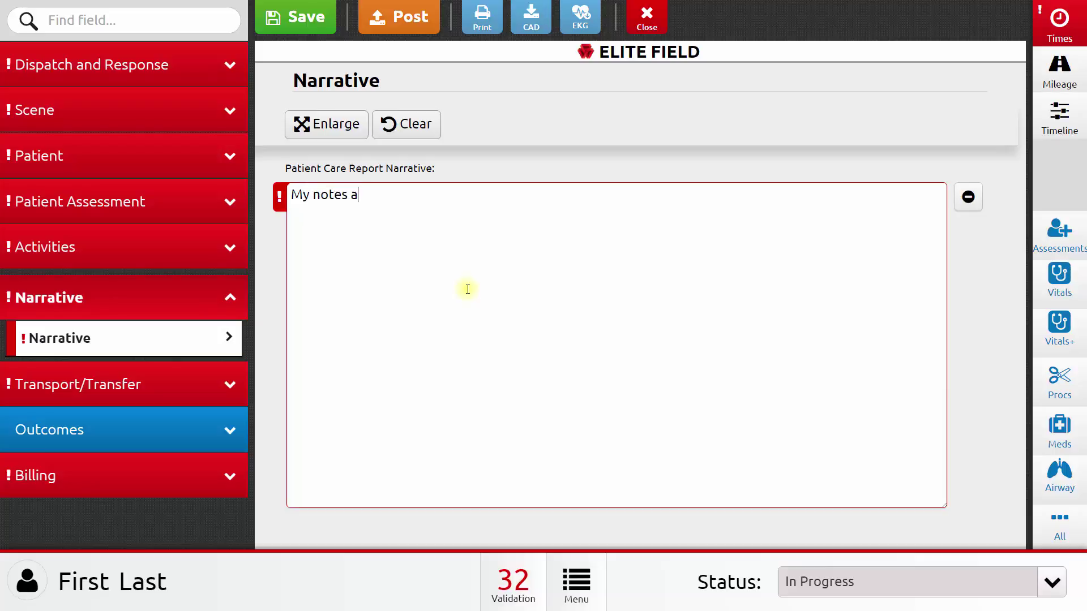
pyautogui.write('e call...')
# Step: Set Destination/Transfer to Legacy Emanuel Medical Center and view its Portland, Oregon address
pyautogui.click(216, 383)
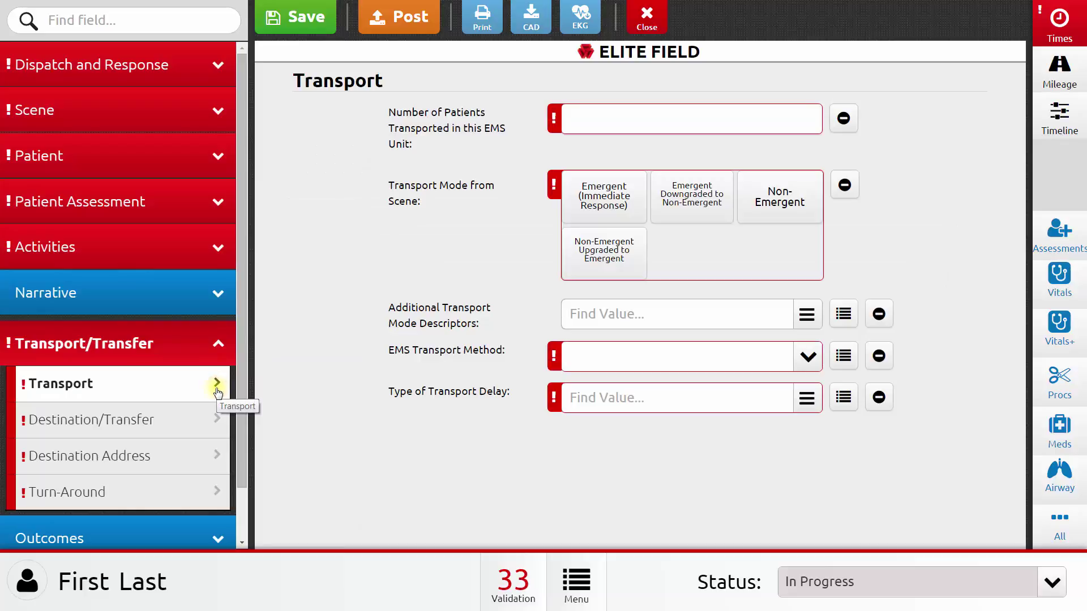
pyautogui.click(191, 422)
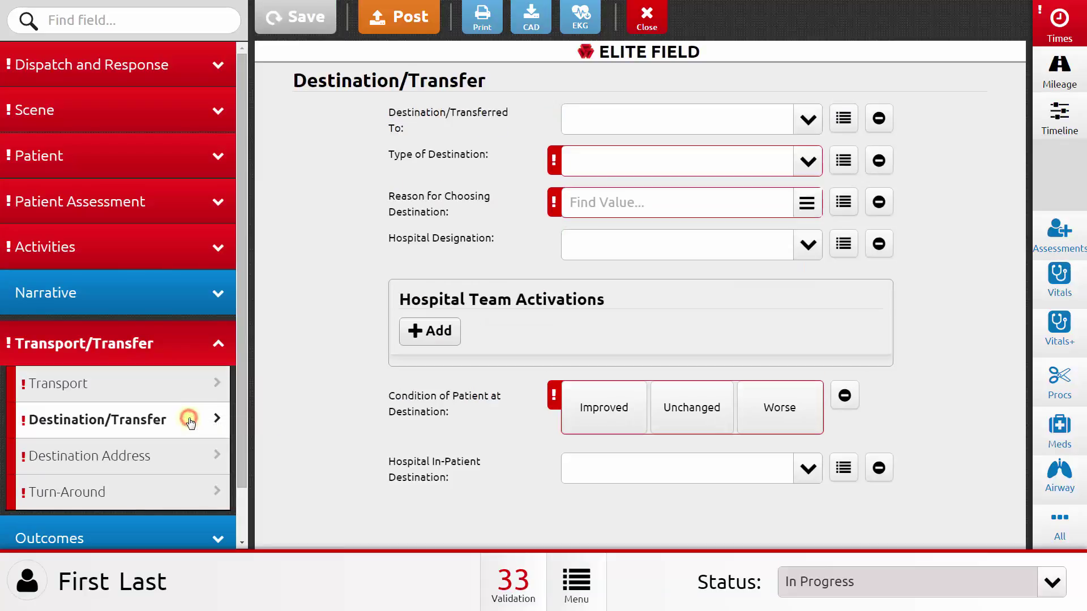
pyautogui.click(804, 136)
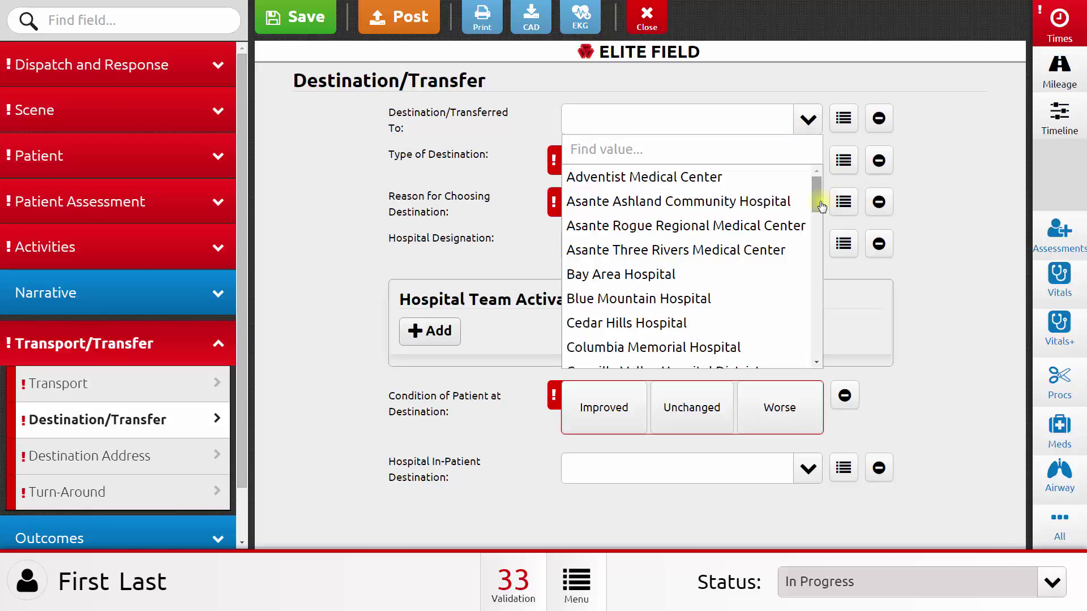
pyautogui.scroll(-5, 819, 207)
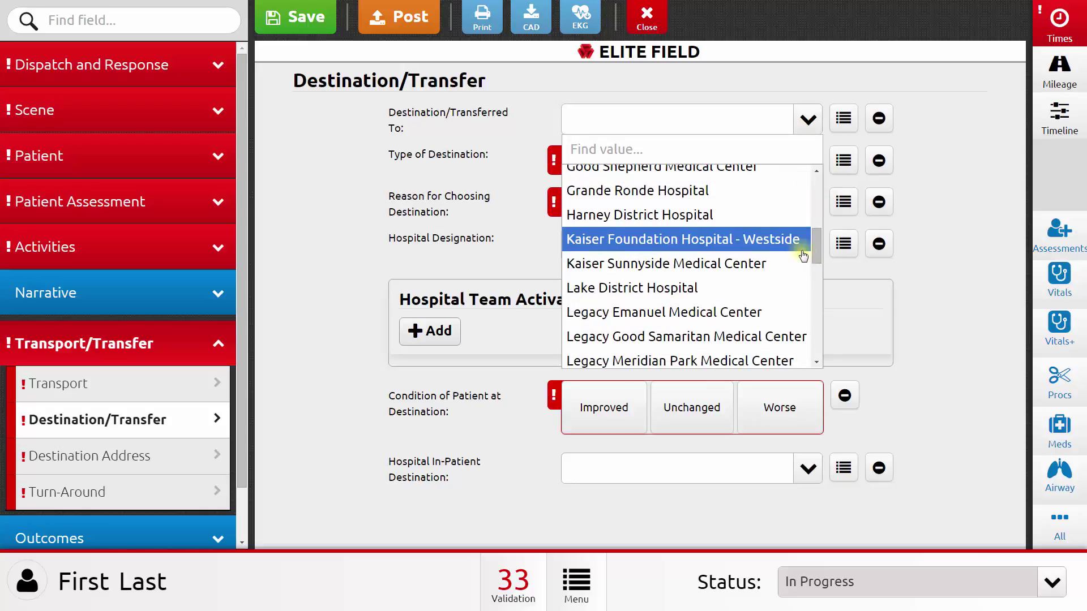
pyautogui.click(768, 311)
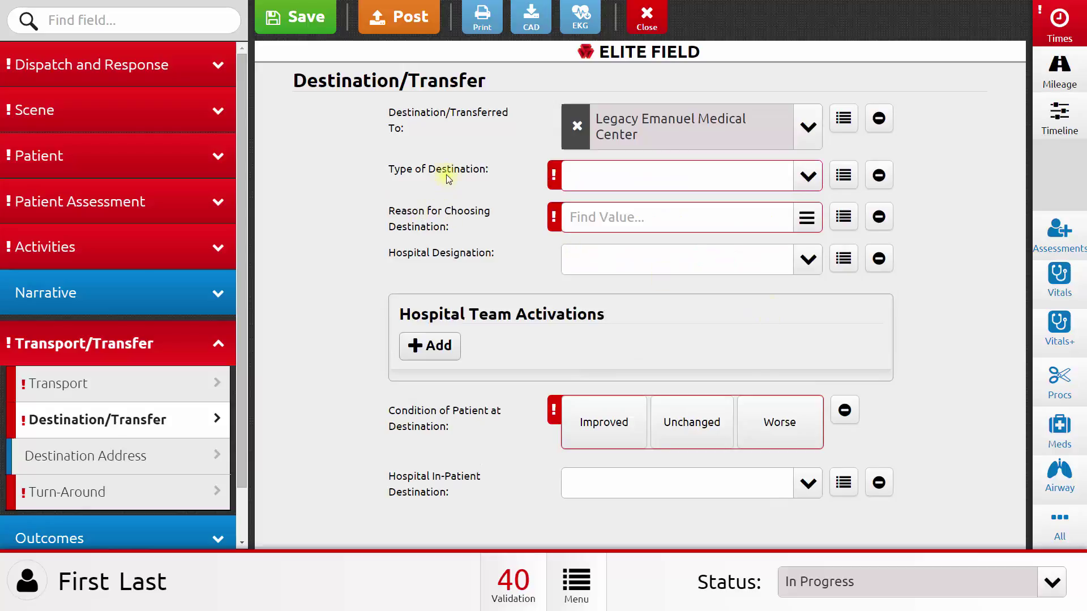
pyautogui.click(179, 460)
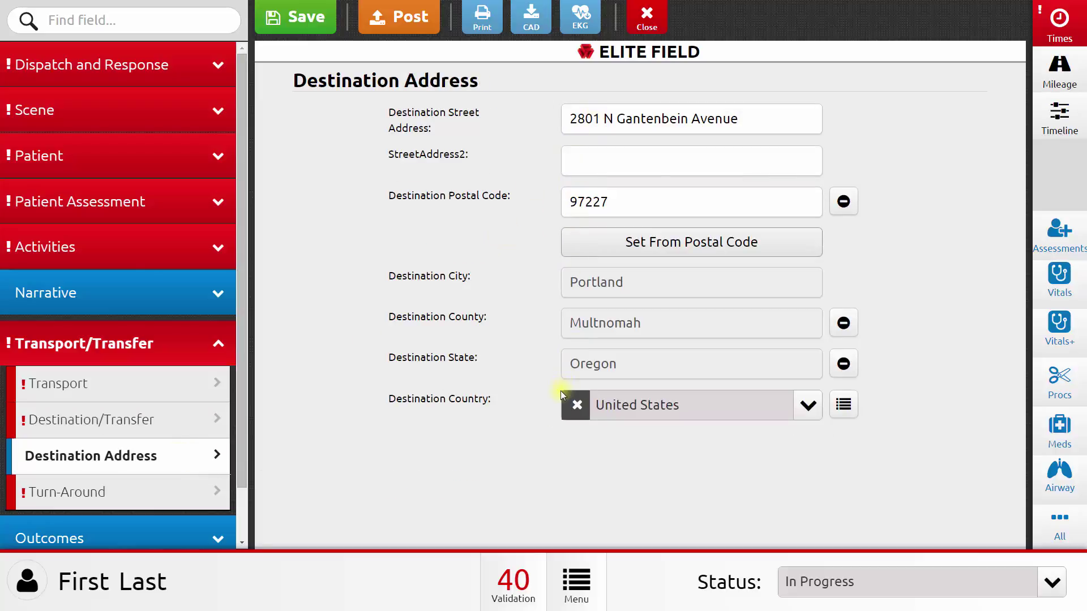
pyautogui.click(246, 529)
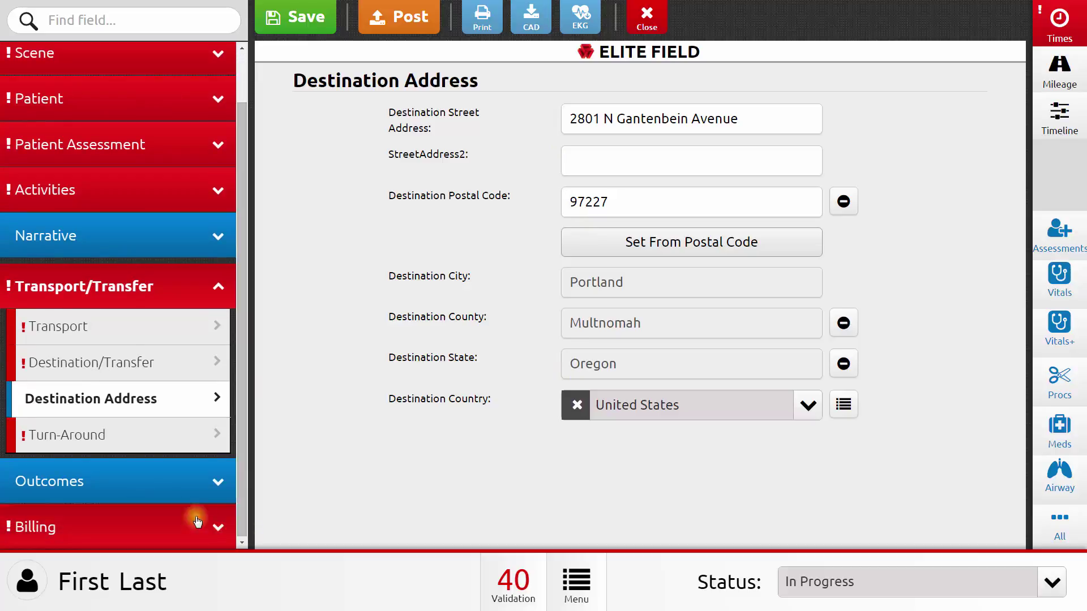
# Step: Go to the Outcomes section's Hospital page
pyautogui.click(163, 498)
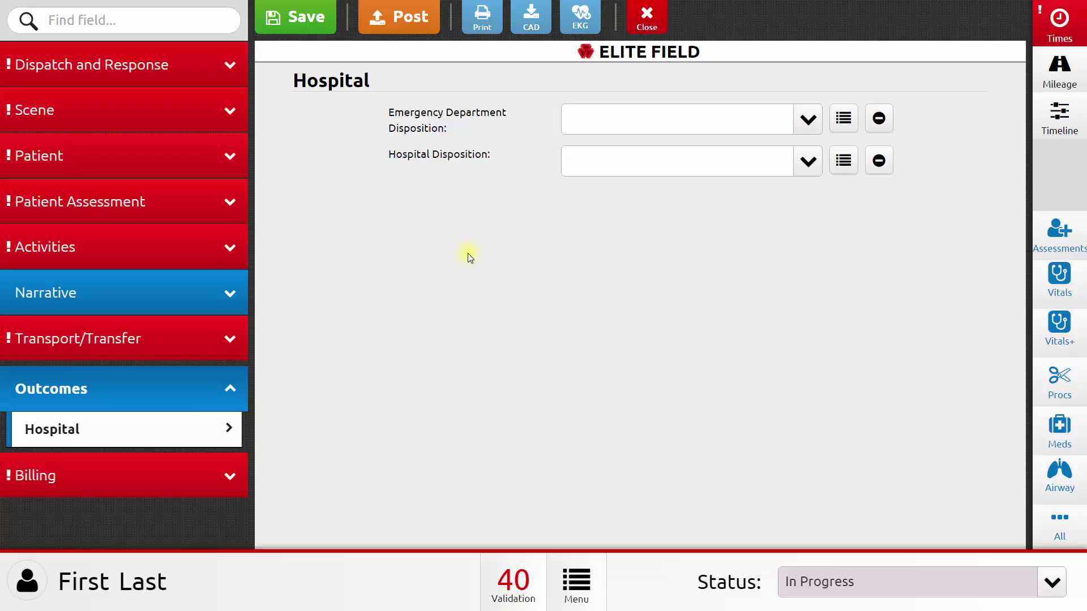
# Step: Go to the Billing page
pyautogui.click(180, 488)
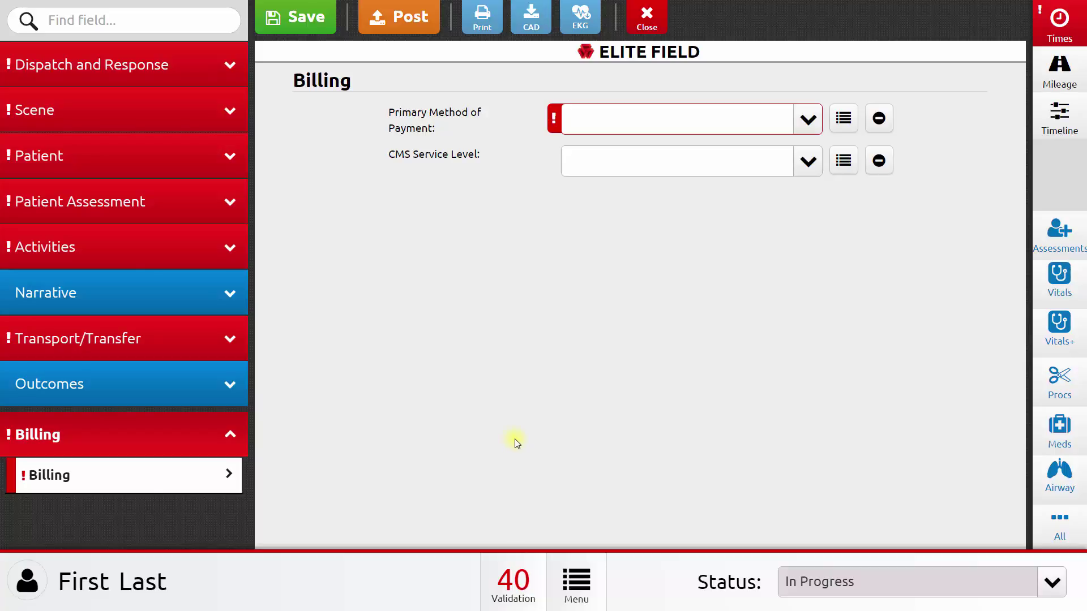
# Step: Search fields for 'time' and jump to the empty Arrived at Patient Date/Time date box
pyautogui.click(135, 27)
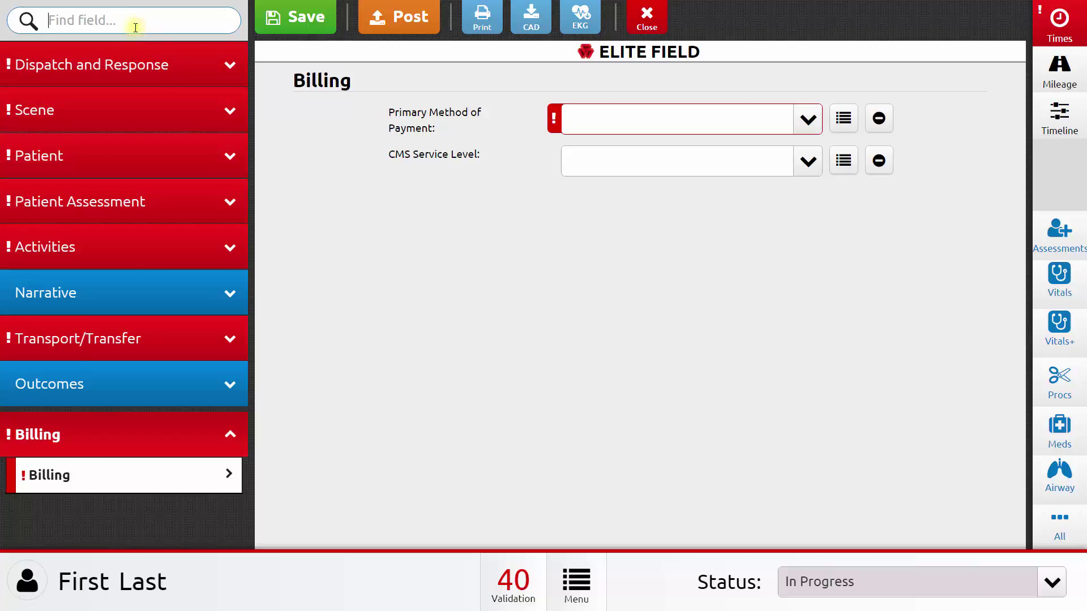
pyautogui.write('time')
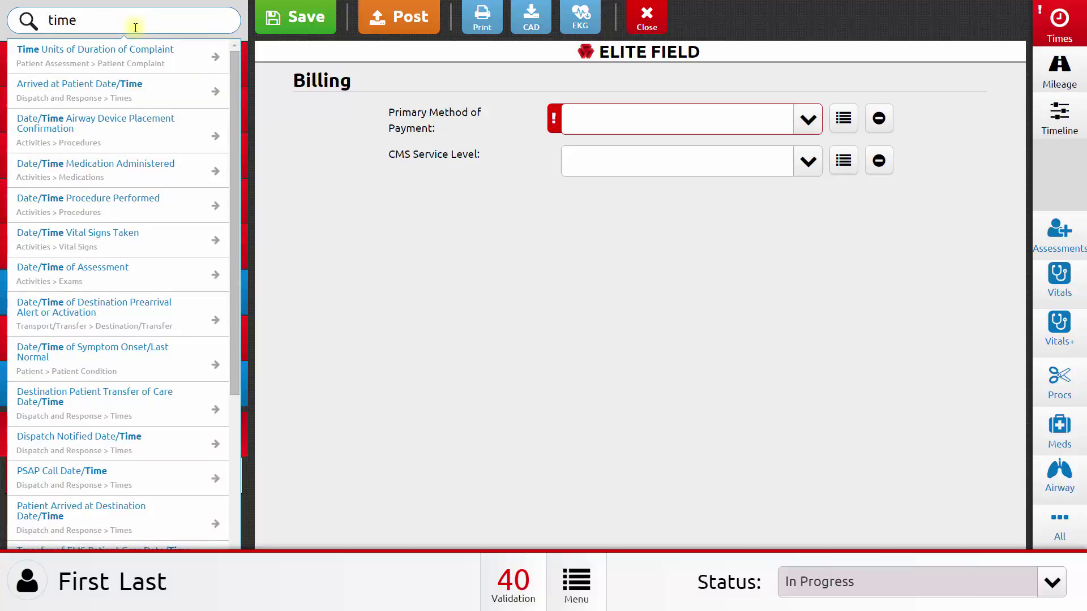
pyautogui.click(124, 178)
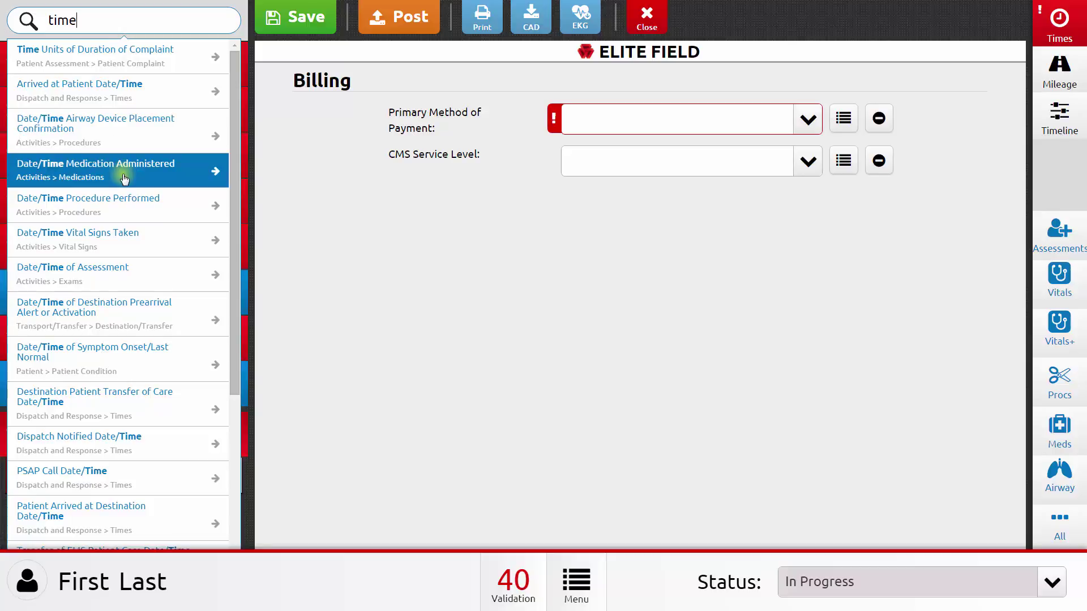
pyautogui.click(122, 86)
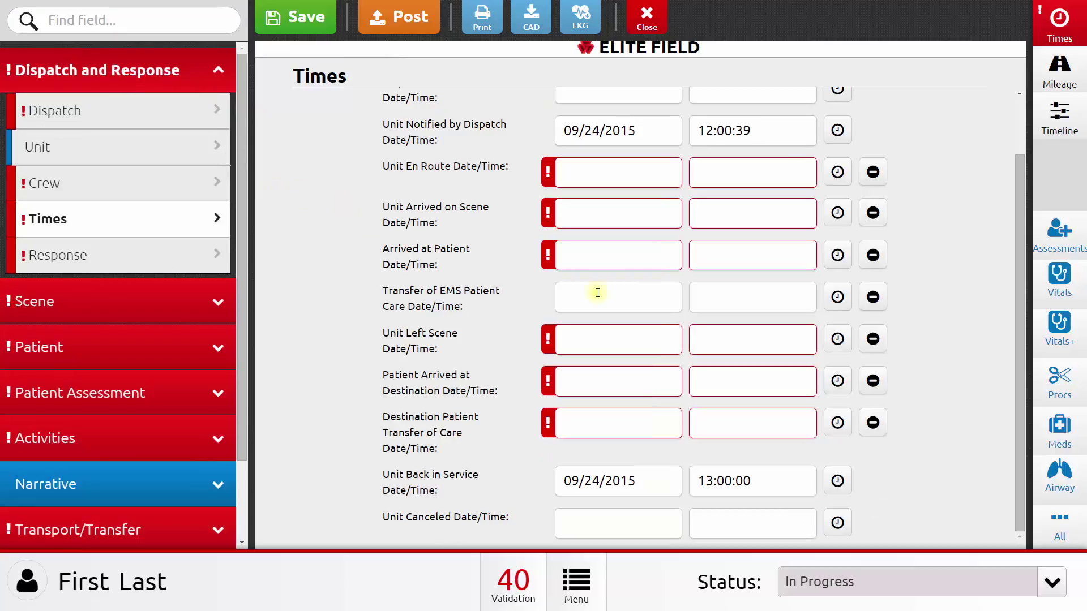
pyautogui.click(624, 255)
# Step: Review the Validation list's 40 outstanding items, including Unit Left Scene Date/Time
pyautogui.click(508, 589)
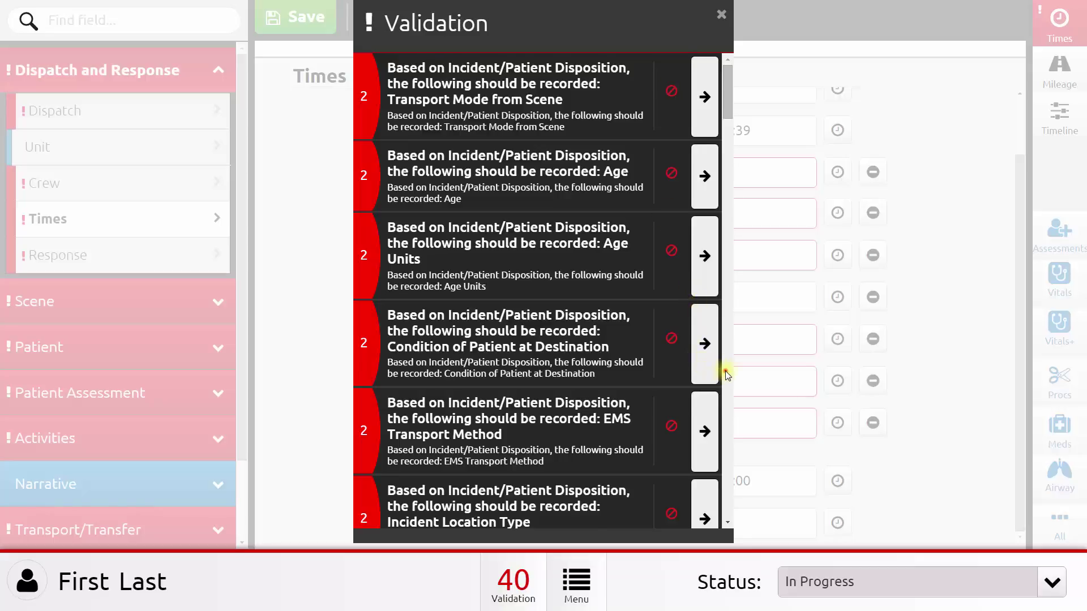
pyautogui.scroll(-15, 725, 370)
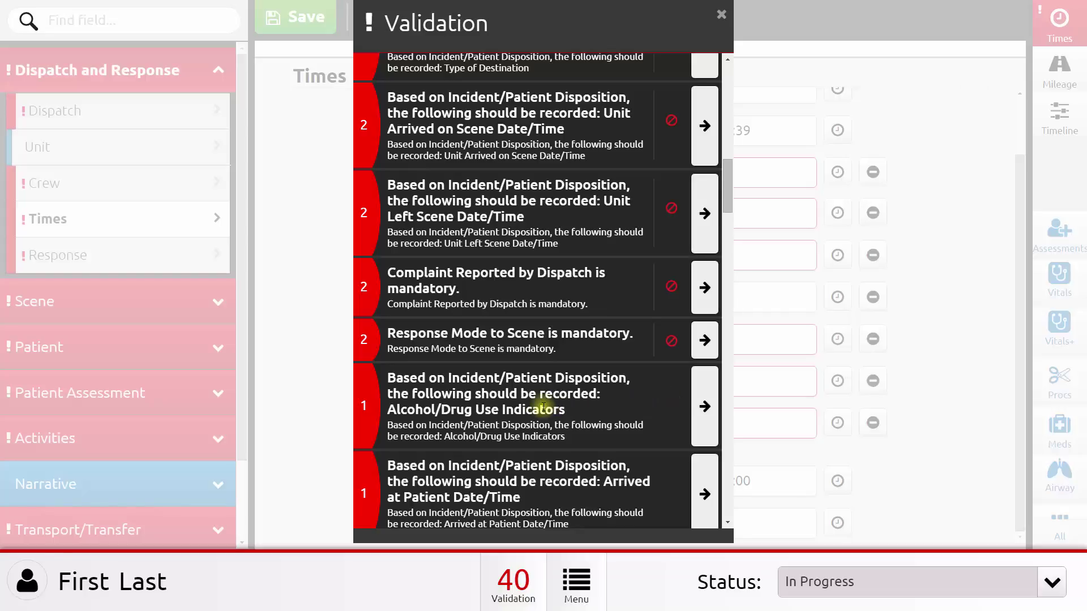
pyautogui.scroll(2, 547, 407)
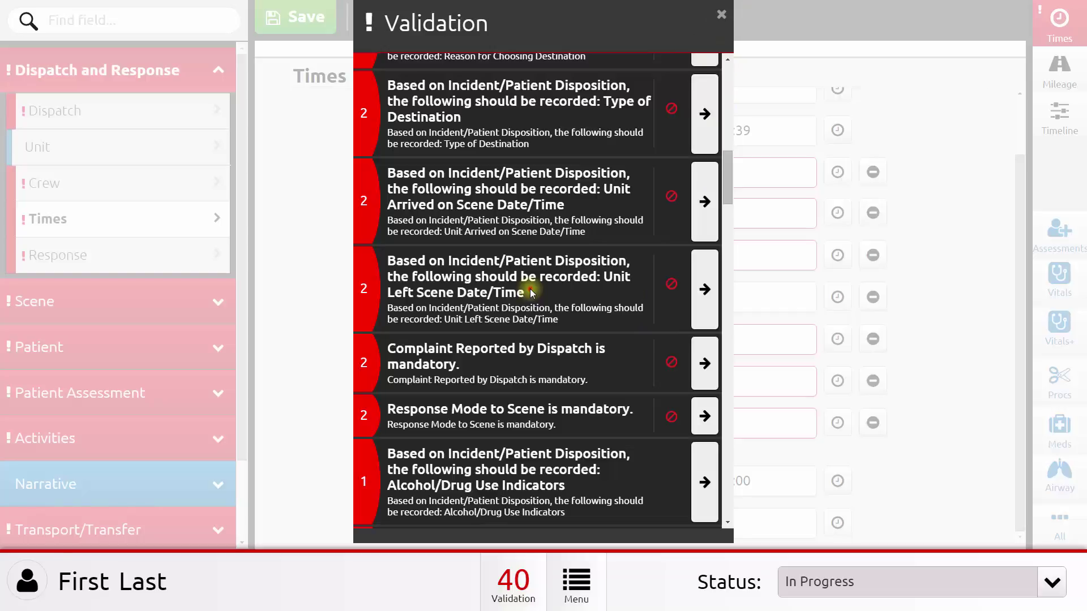
# Step: Jump to the missing Unit Left Scene time, then close the Response Times keypad panel
pyautogui.click(705, 289)
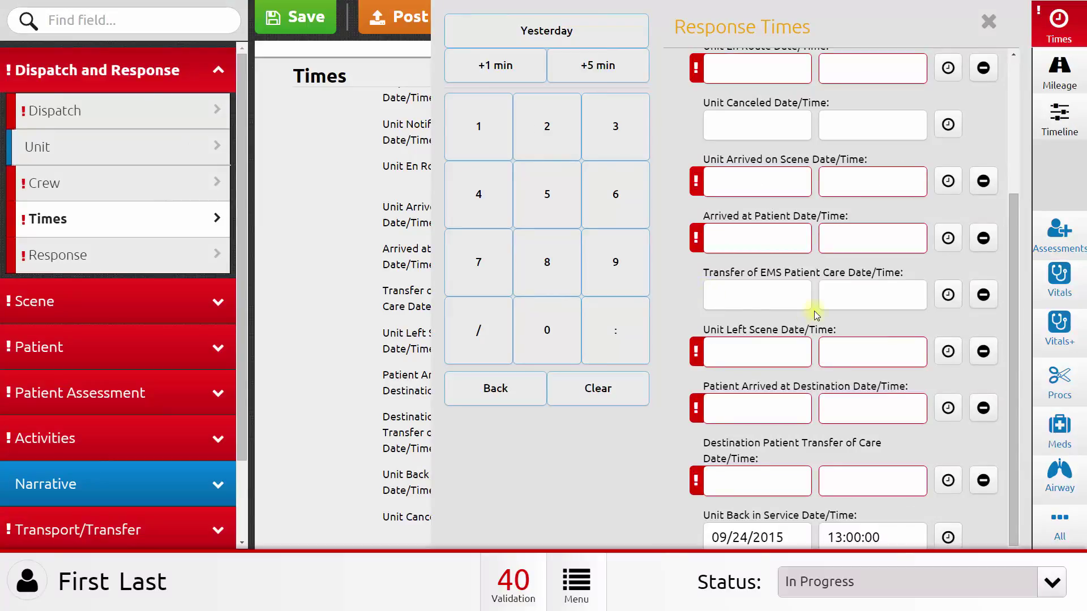
pyautogui.click(988, 25)
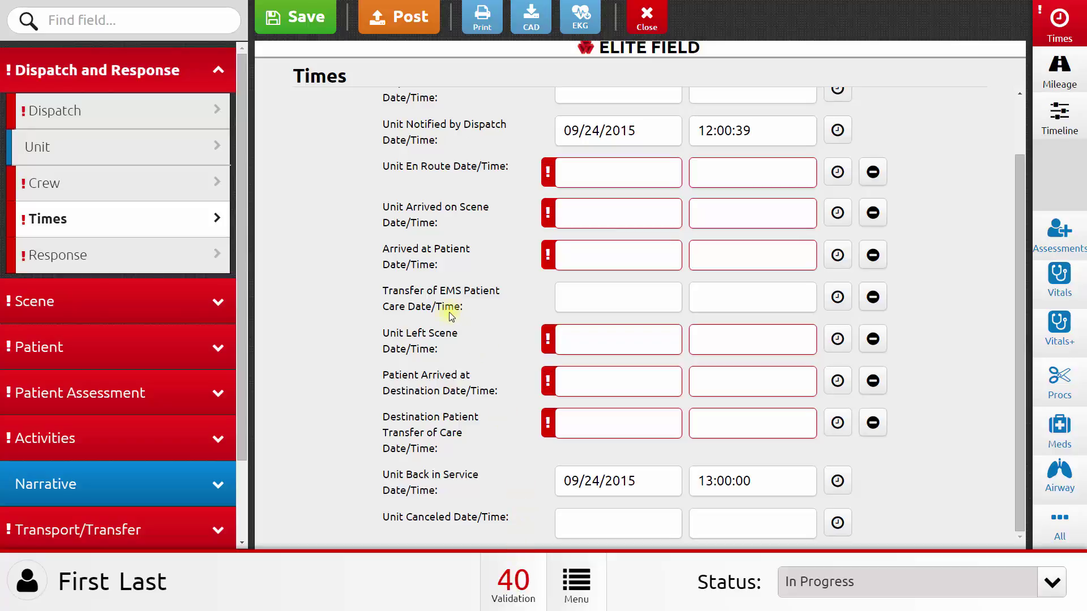
pyautogui.click(402, 24)
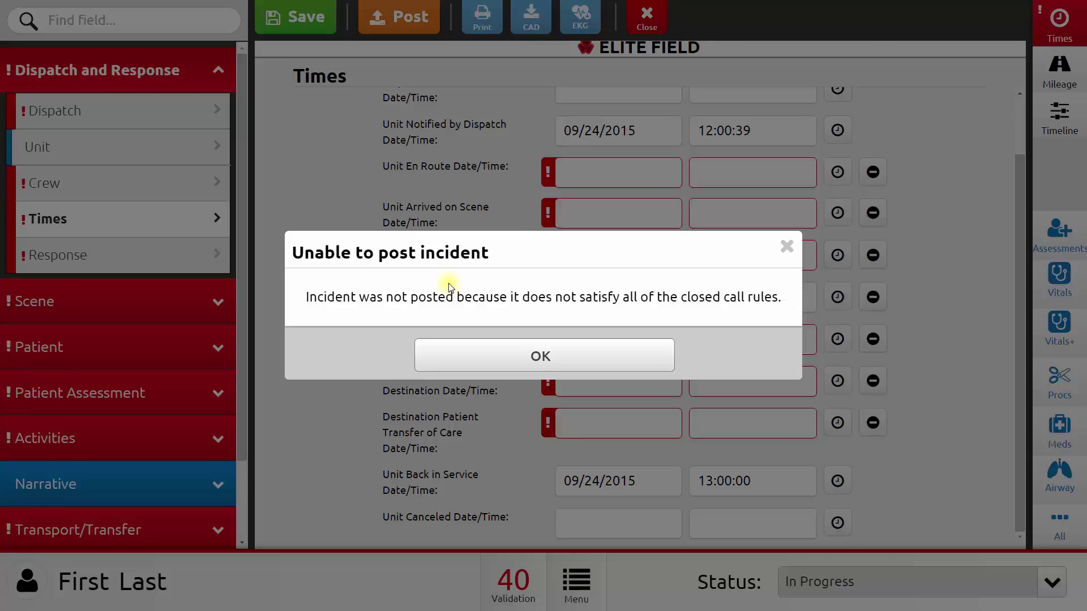
pyautogui.click(541, 357)
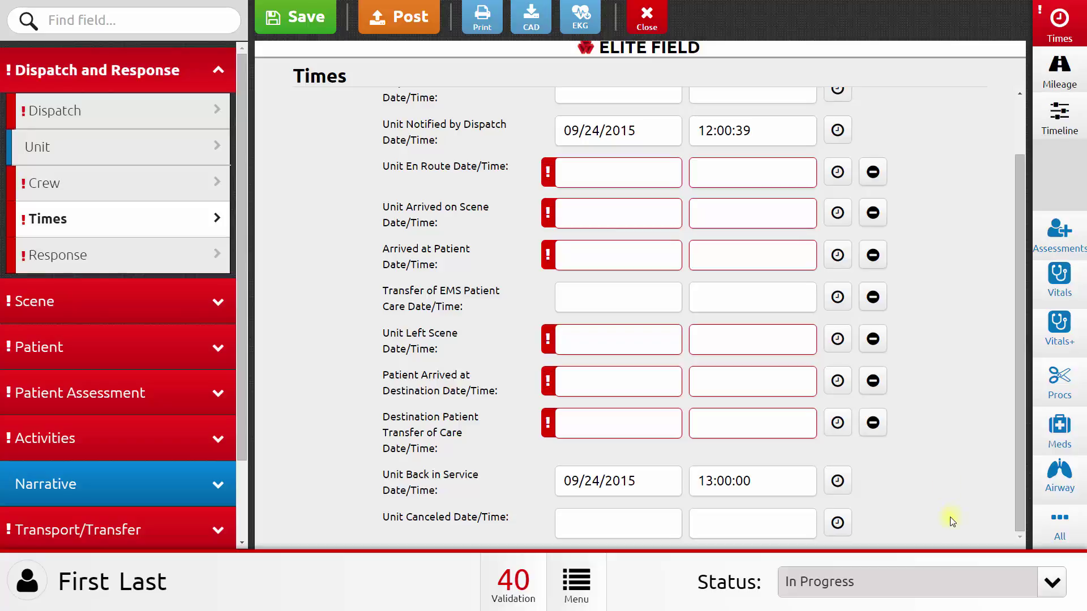
# Step: Change the report status in the bottom-right Status list from In Progress to Completed
pyautogui.click(1049, 587)
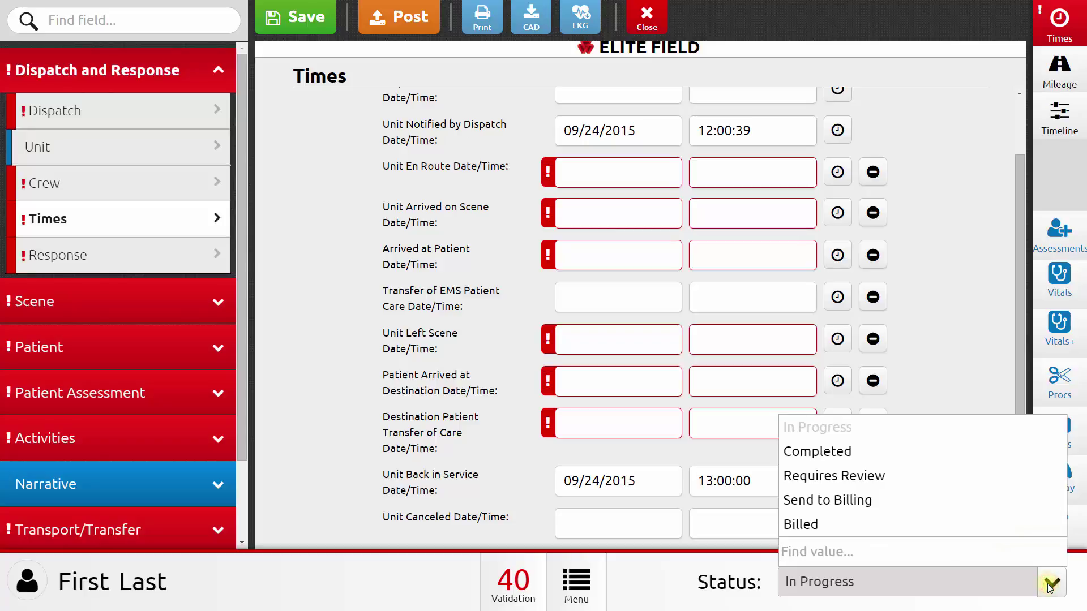
pyautogui.click(855, 453)
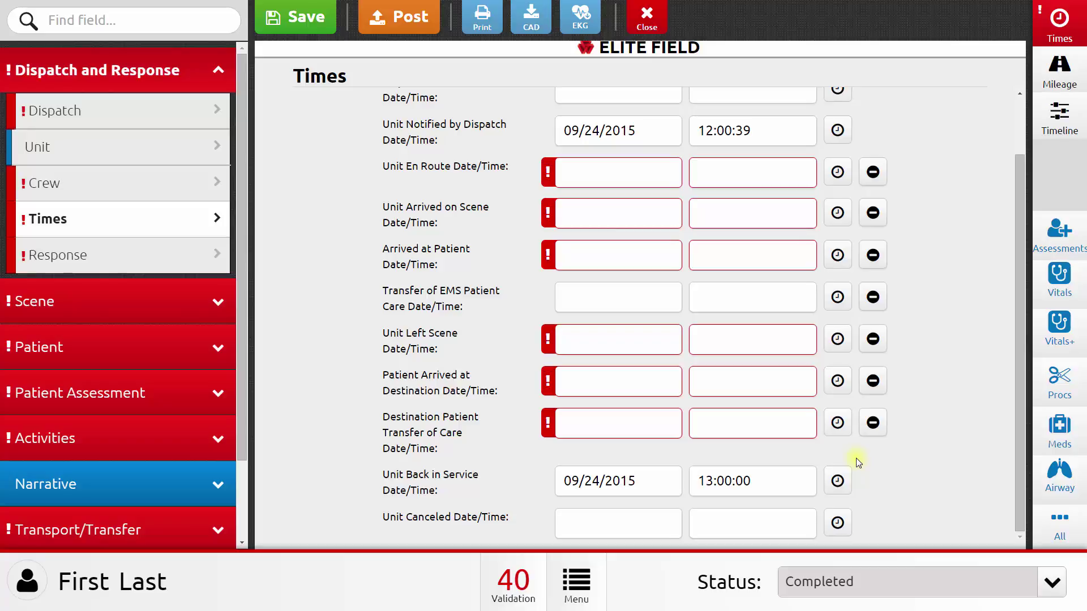
pyautogui.click(1051, 588)
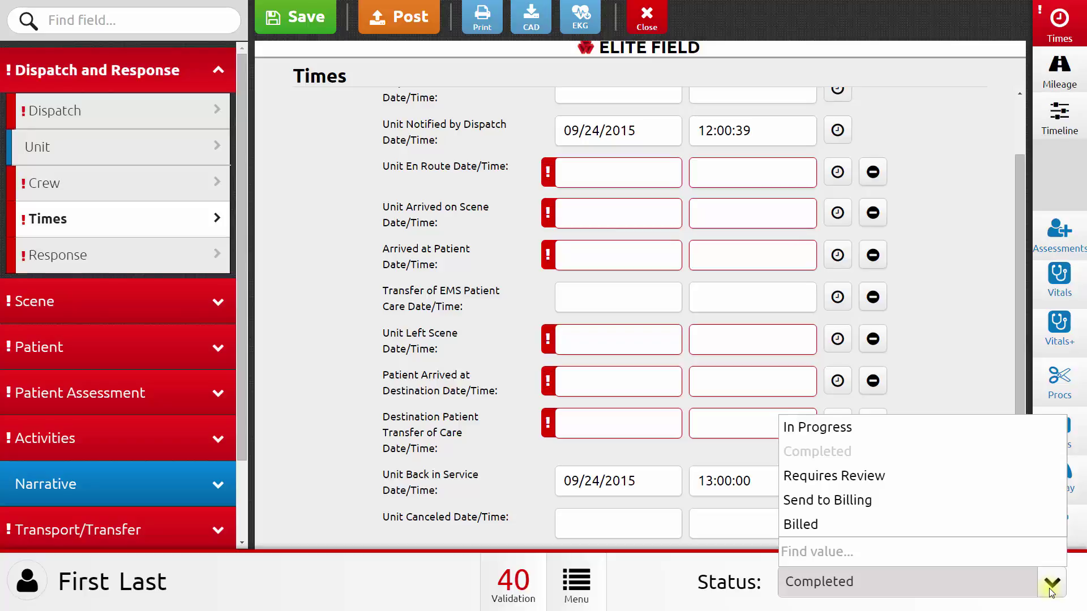
pyautogui.click(1051, 590)
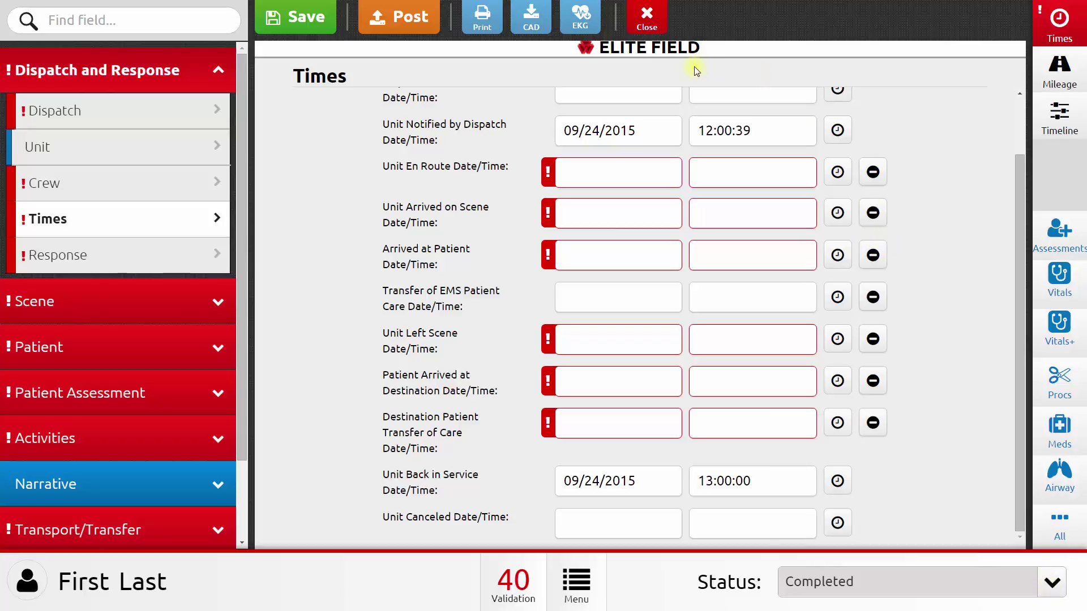
# Step: Close the Completed report and start a printable report from its incident data
pyautogui.click(649, 28)
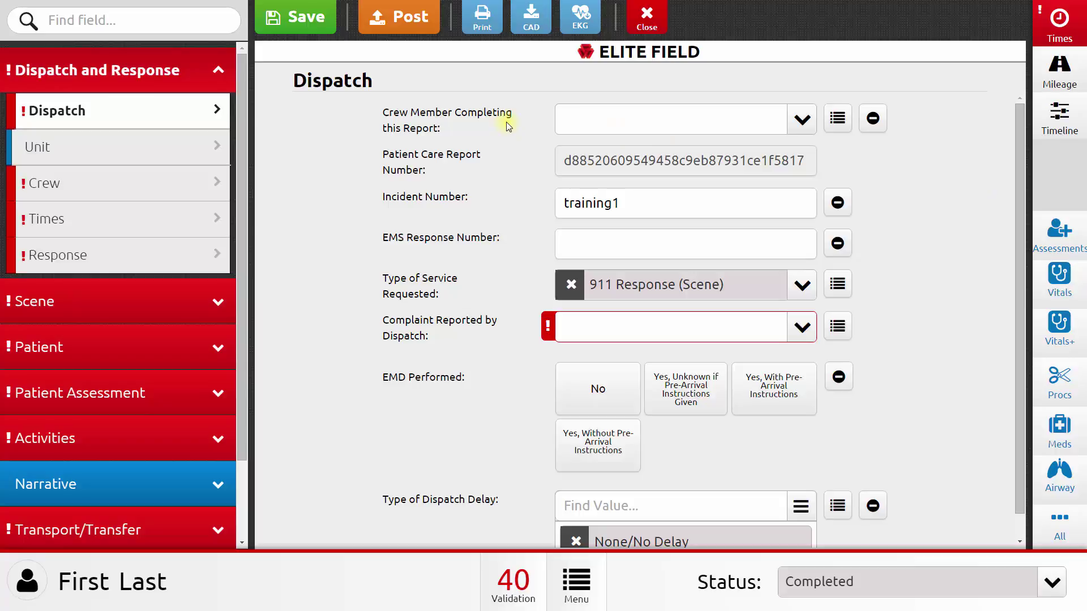
pyautogui.click(481, 19)
# Step: Close the report and sign in with organization ID oregon, username guest and the account password
pyautogui.click(647, 26)
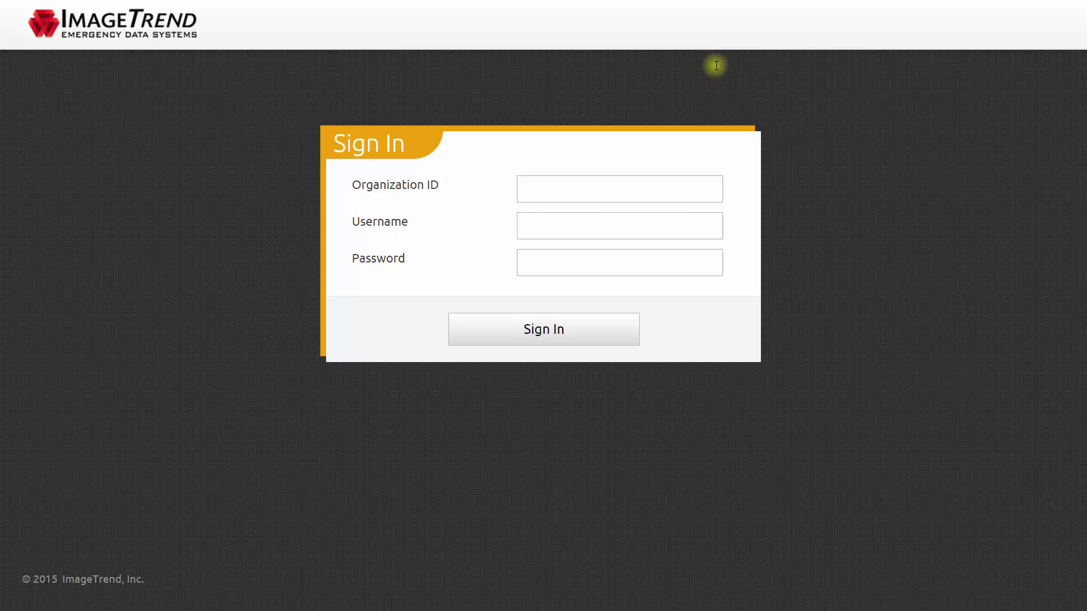
pyautogui.write('oregon')
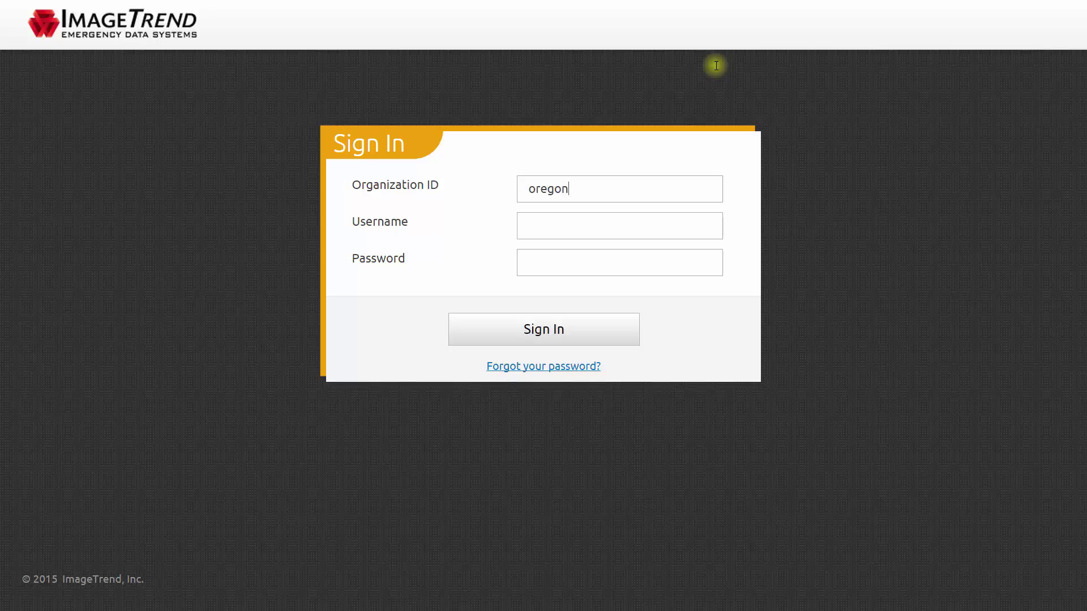
pyautogui.press('Tab')
pyautogui.write('guest')
pyautogui.press('Tab')
pyautogui.write('•••••••')
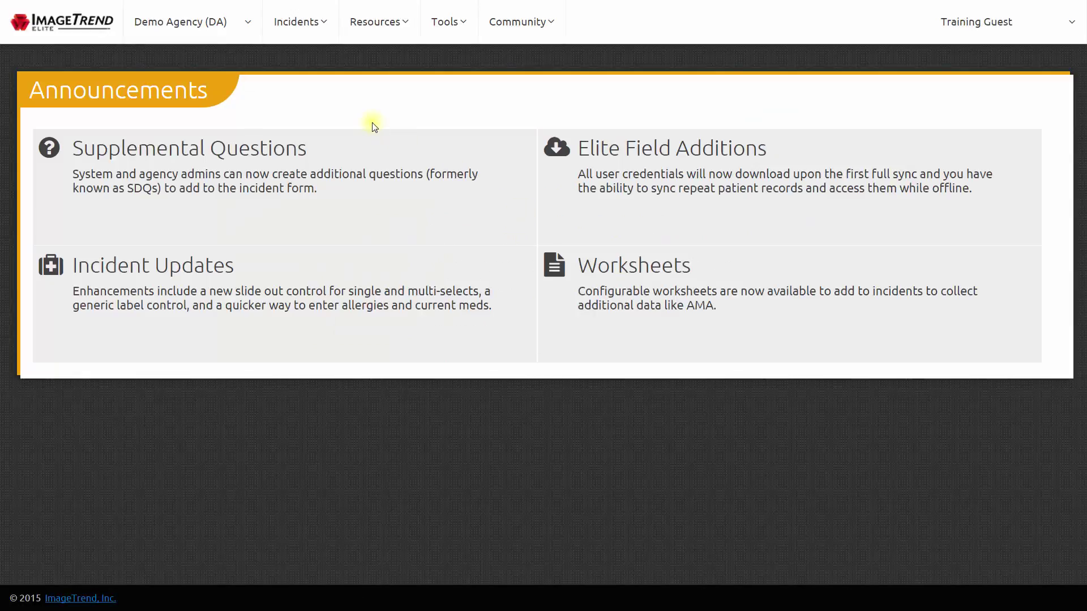
# Step: Open the Incidents menu in the top navigation bar
pyautogui.click(295, 27)
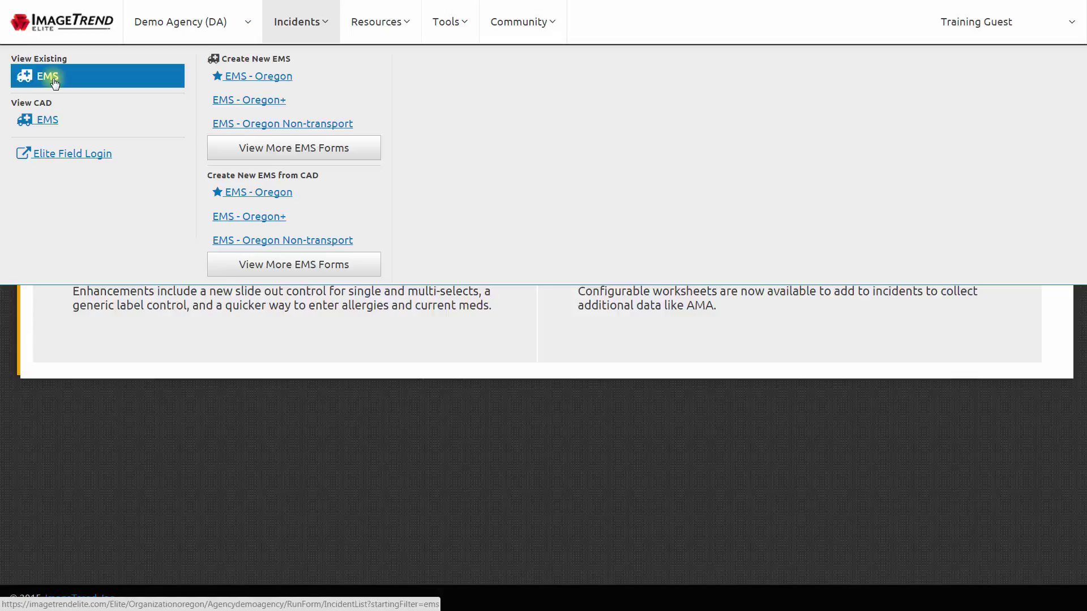
pyautogui.click(54, 81)
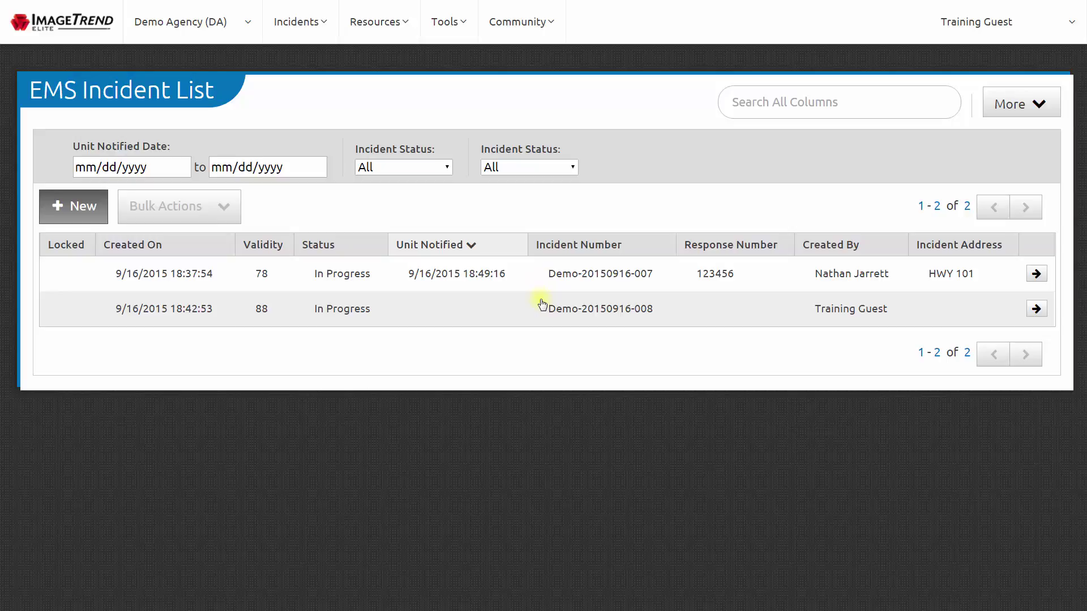
pyautogui.click(543, 274)
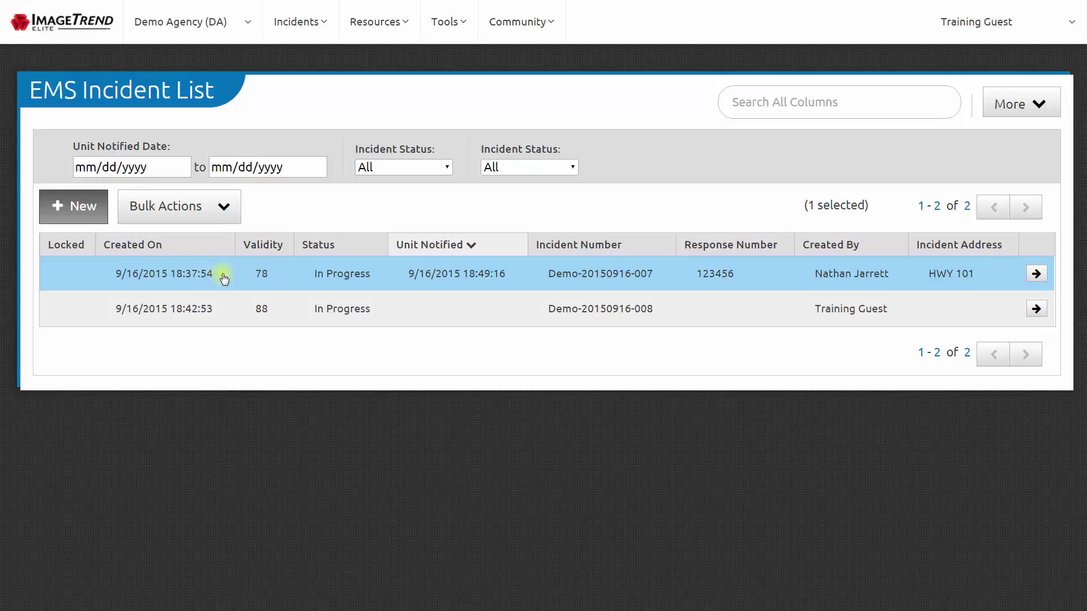
pyautogui.click(225, 209)
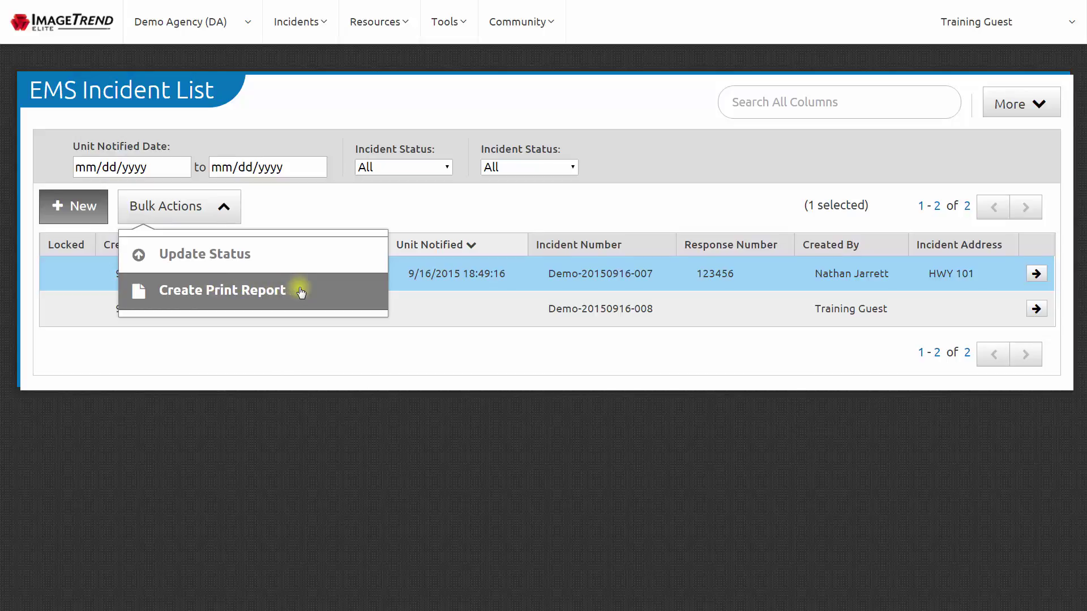
pyautogui.click(224, 211)
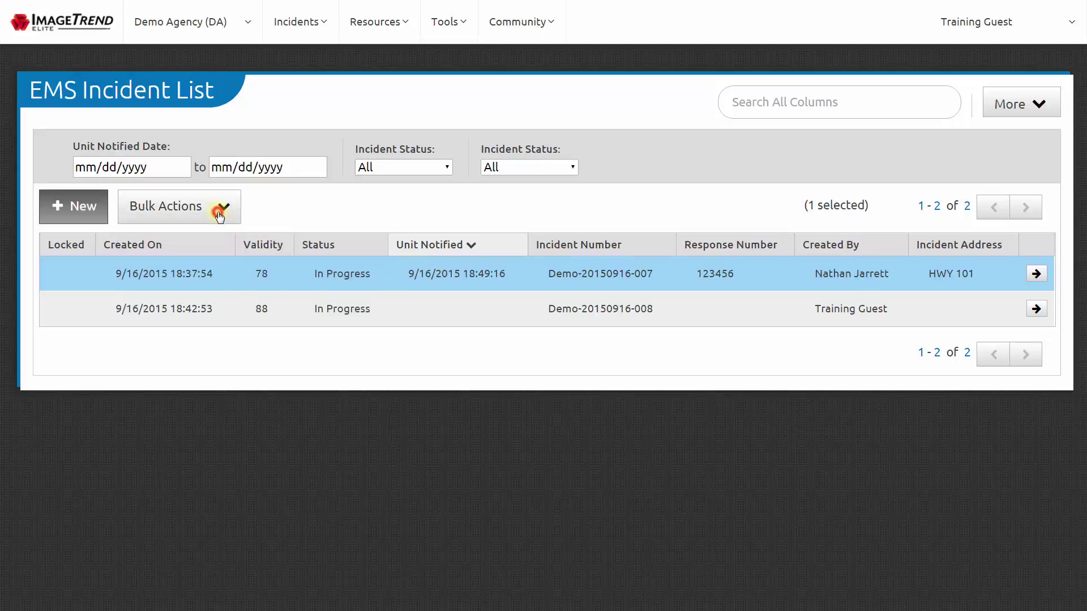
pyautogui.click(365, 310)
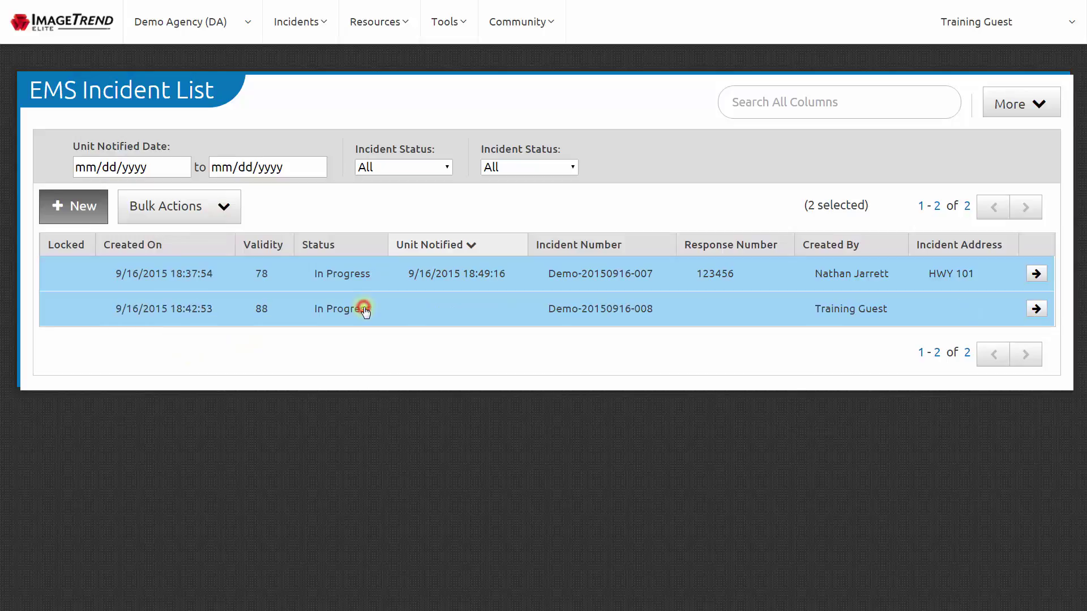
pyautogui.click(226, 215)
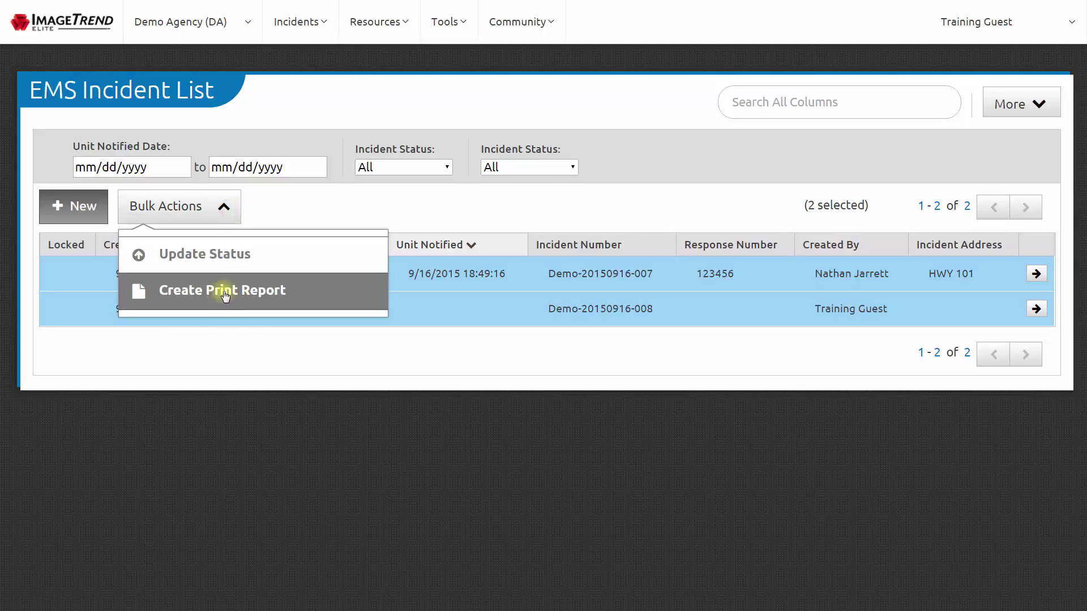